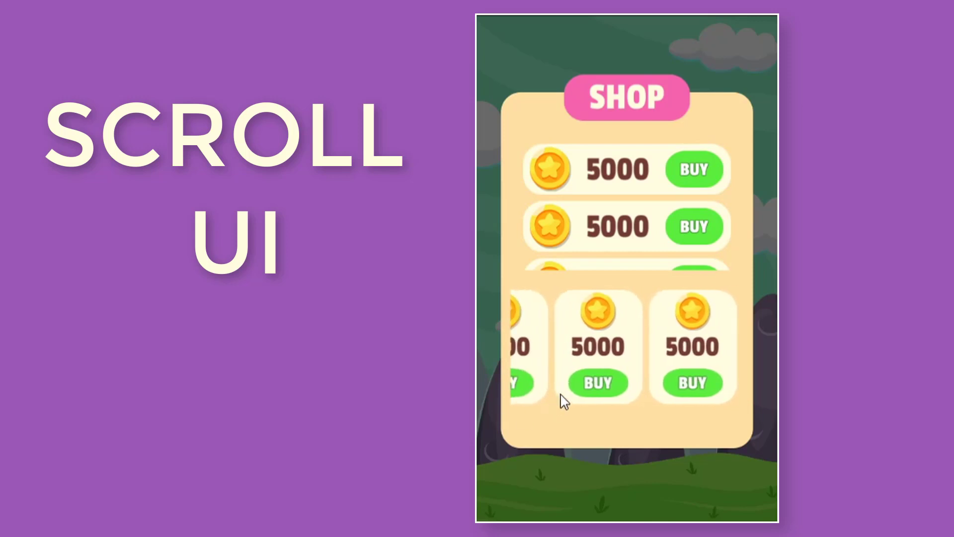
pyautogui.moveTo(583, 381); pyautogui.dragTo(771, 379)
pyautogui.moveTo(694, 380); pyautogui.dragTo(485, 380)
pyautogui.moveTo(576, 390); pyautogui.dragTo(631, 375)
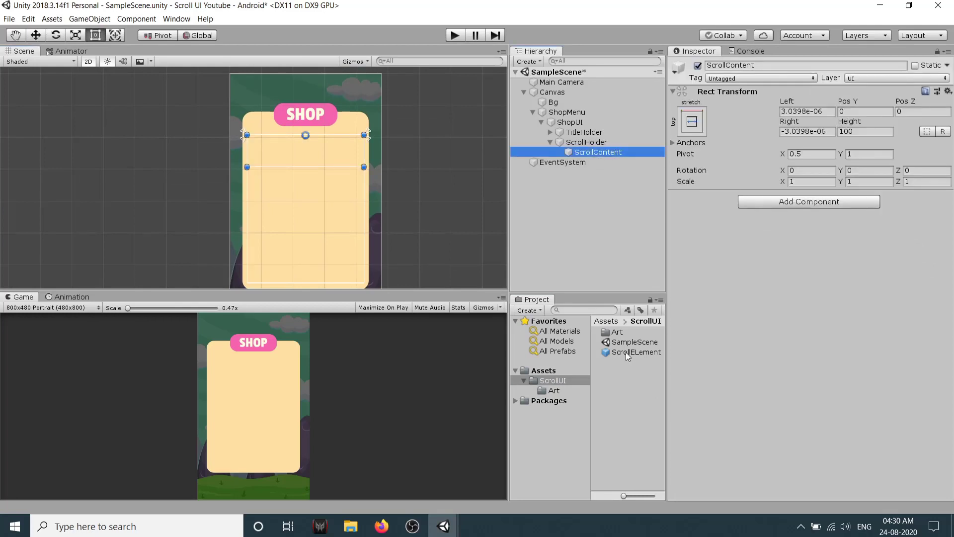
# Add the ScrollELement prefab as a child of ScrollContent and enable the Image component on ScrollHolder
pyautogui.moveTo(642, 351); pyautogui.dragTo(592, 152)
pyautogui.click(616, 152)
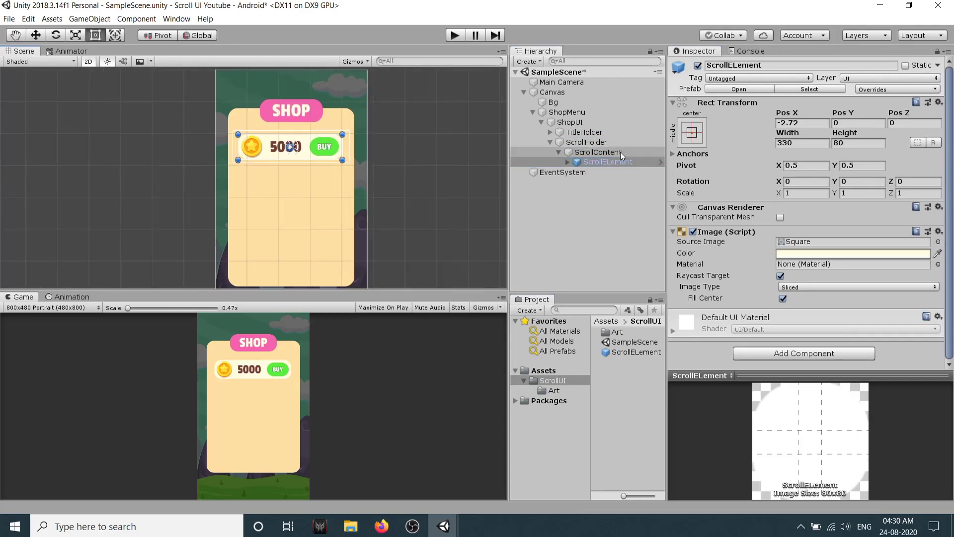
pyautogui.click(589, 143)
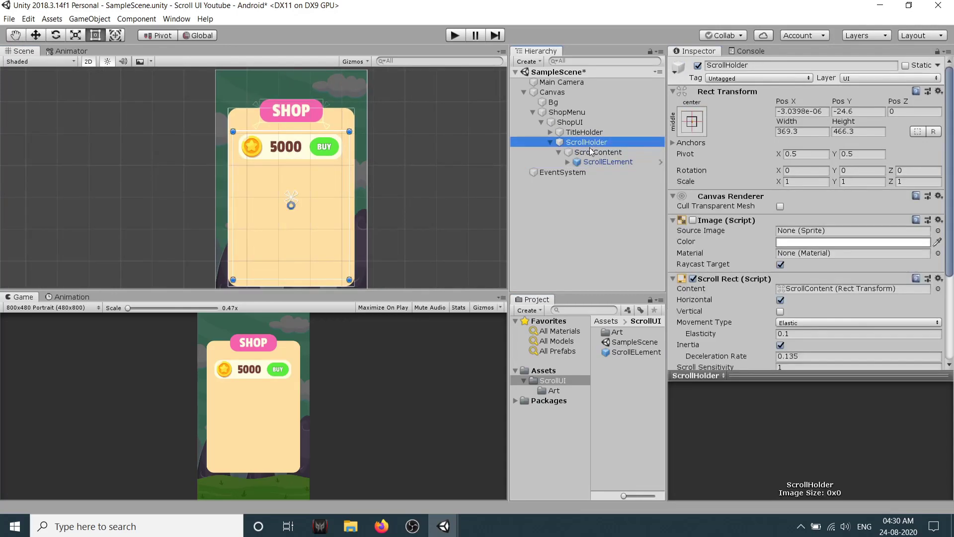
pyautogui.scroll(-3, 849, 256)
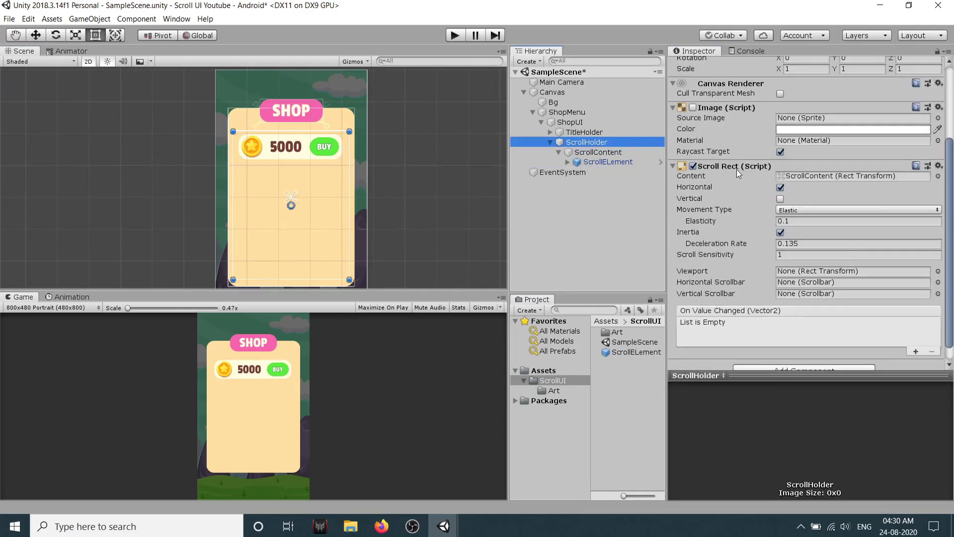
pyautogui.click(693, 108)
# Duplicate the ScrollELement inside ScrollContent eight times
pyautogui.click(604, 160)
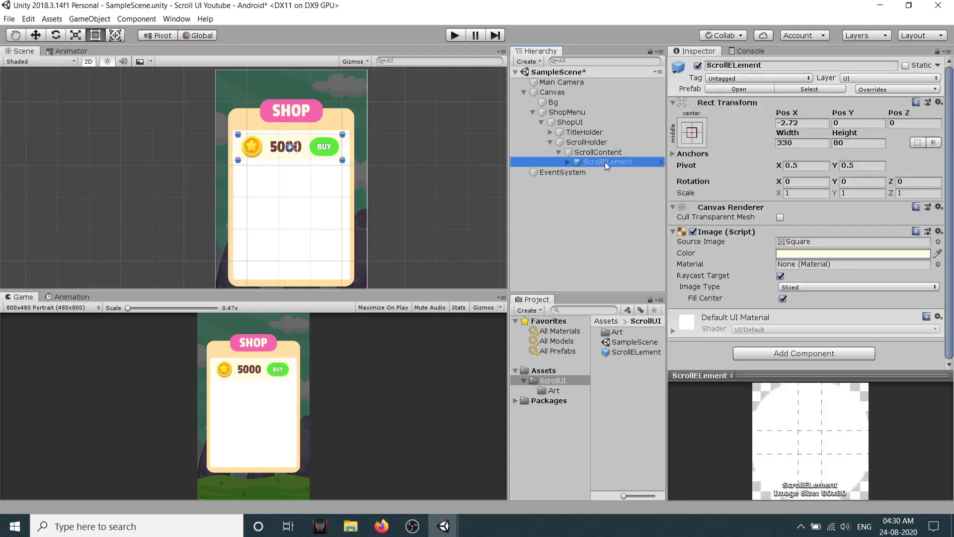
pyautogui.moveTo(400, 174); pyautogui.dragTo(380, 174, button='middle')
pyautogui.scroll(2, 380, 175)
pyautogui.hotkey('ctrl', 'd')
pyautogui.hotkey('ctrl', 'd')
pyautogui.hotkey('ctrl', 'd')
pyautogui.hotkey('ctrl', 'd')
pyautogui.hotkey('ctrl', 'd')
pyautogui.hotkey('ctrl', 'd')
pyautogui.hotkey('ctrl', 'd')
pyautogui.hotkey('ctrl', 'd')
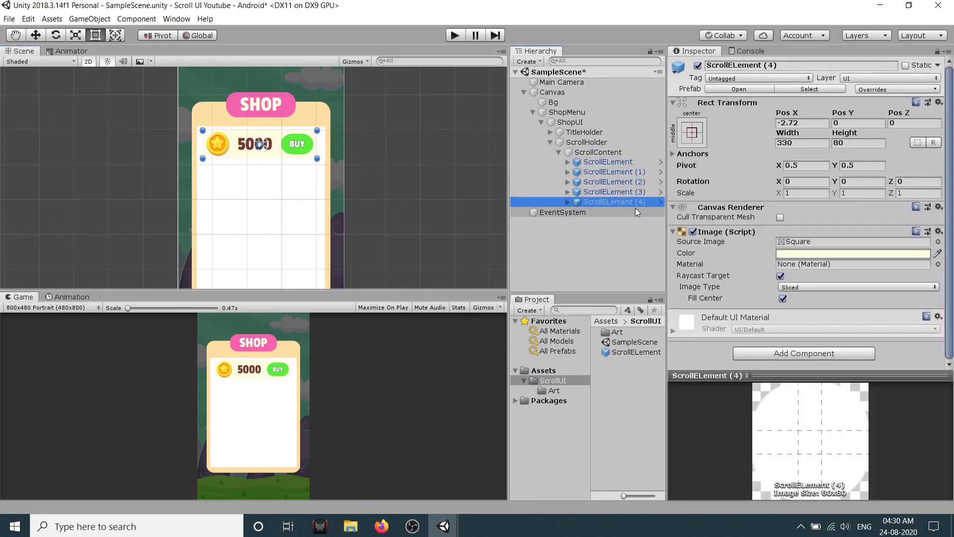
pyautogui.scroll(1, 341, 166)
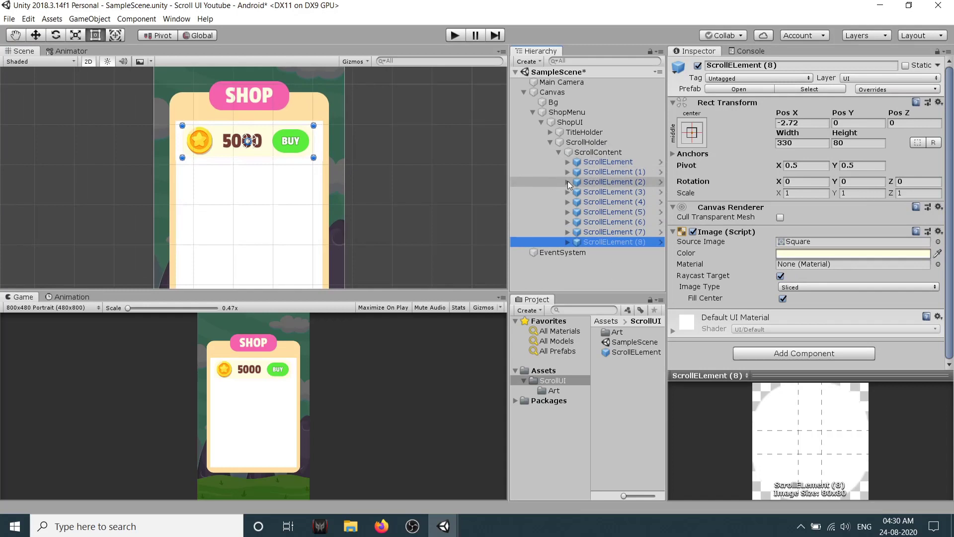
# Add a Vertical Layout Group component to ScrollContent
pyautogui.click(592, 152)
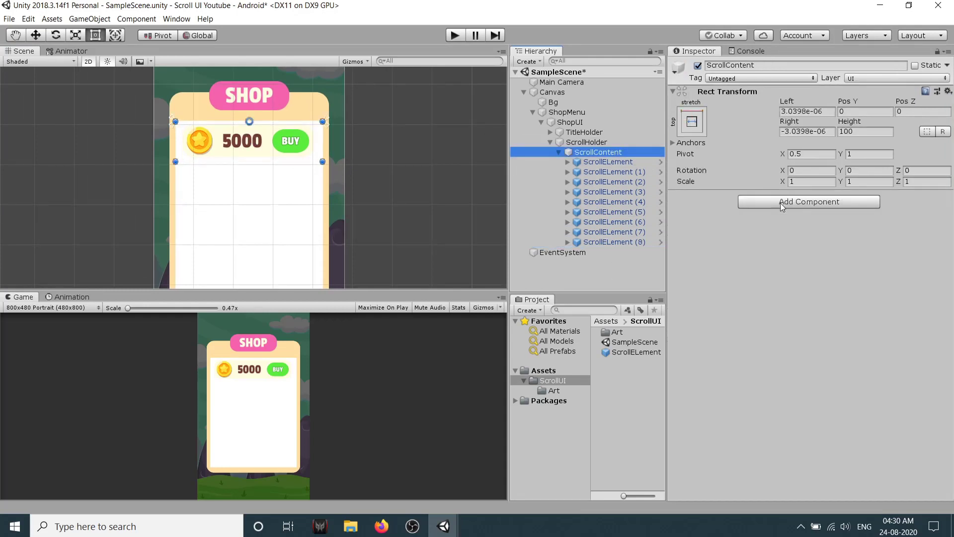
pyautogui.click(796, 206)
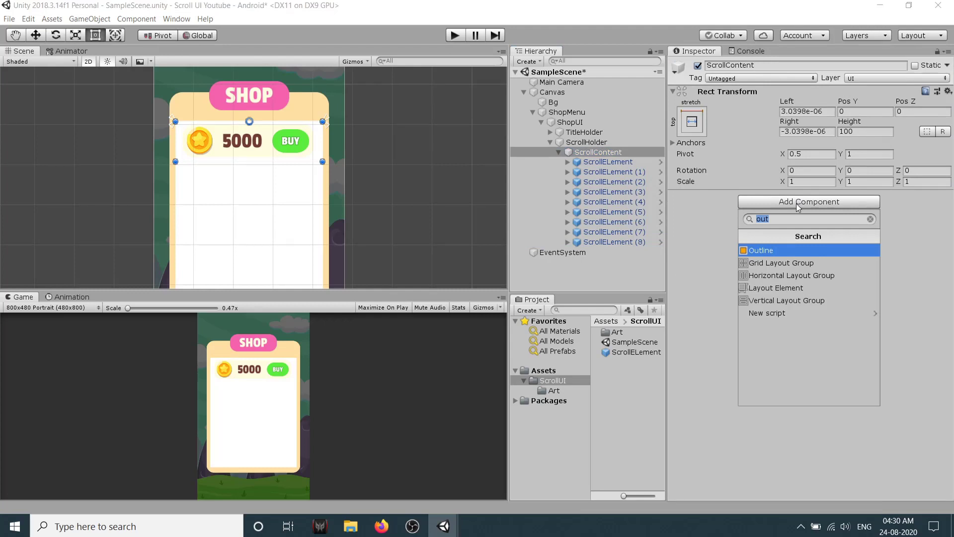
pyautogui.write('hori')
pyautogui.press('BackSpace')
pyautogui.press('BackSpace')
pyautogui.press('BackSpace')
pyautogui.press('BackSpace')
pyautogui.write('verti')
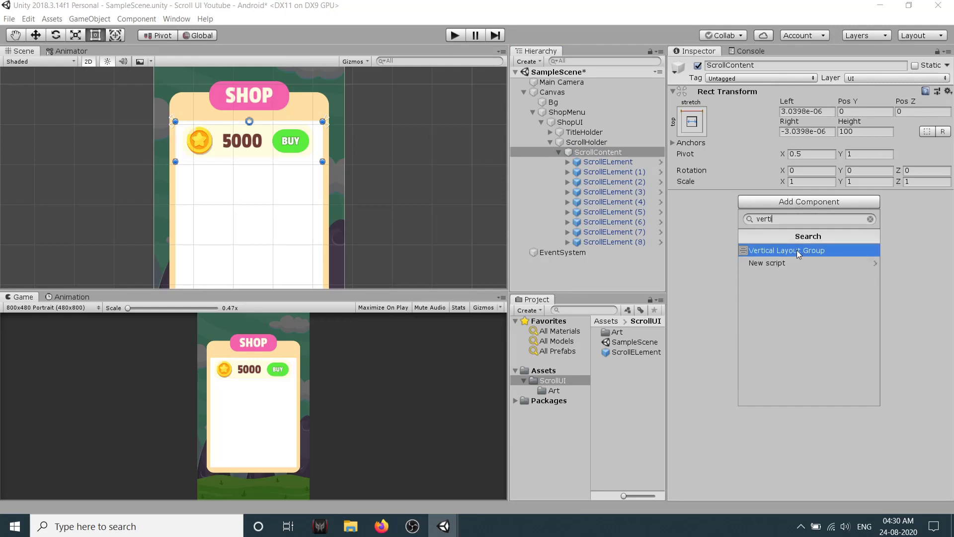
pyautogui.click(797, 250)
# Set the Vertical Layout Group's child alignment to Upper Center and its spacing to 10
pyautogui.scroll(-3, 348, 144)
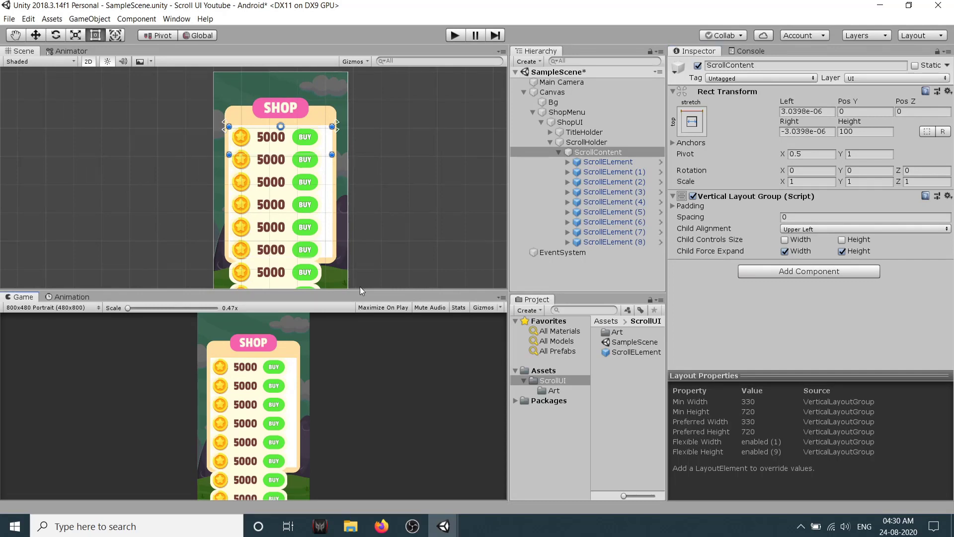
pyautogui.moveTo(361, 289); pyautogui.dragTo(362, 361)
pyautogui.scroll(5, 294, 121)
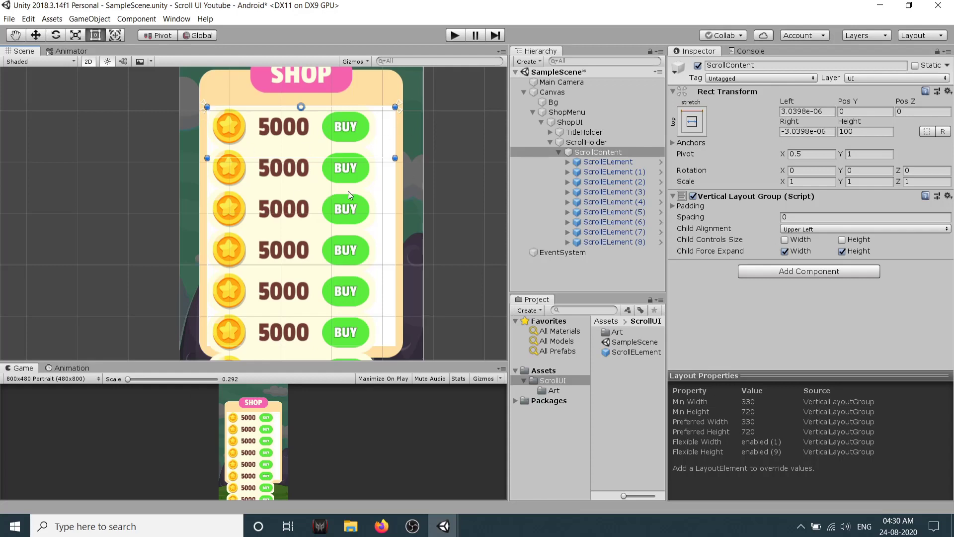
pyautogui.moveTo(359, 191); pyautogui.dragTo(299, 173, button='middle')
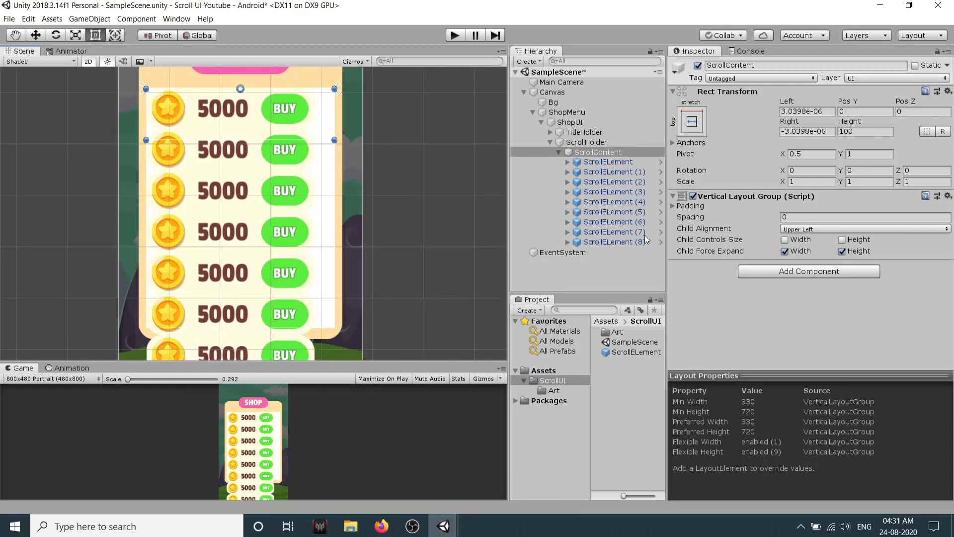
pyautogui.click(801, 230)
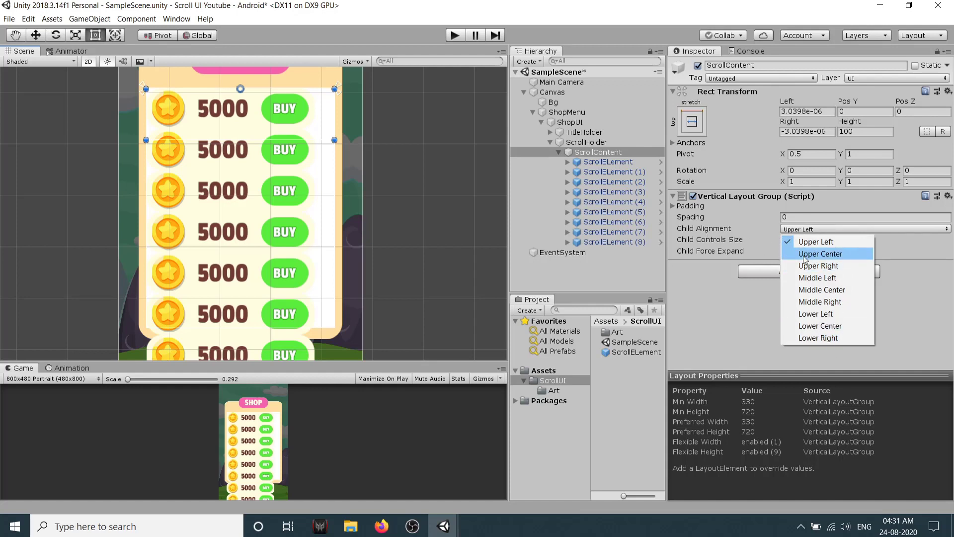
pyautogui.click(843, 257)
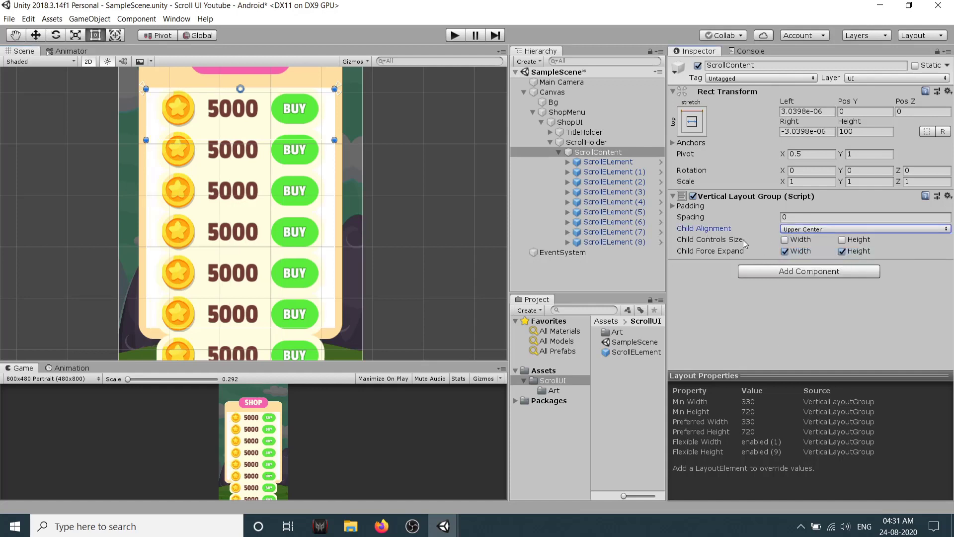
pyautogui.click(812, 217)
pyautogui.write('10')
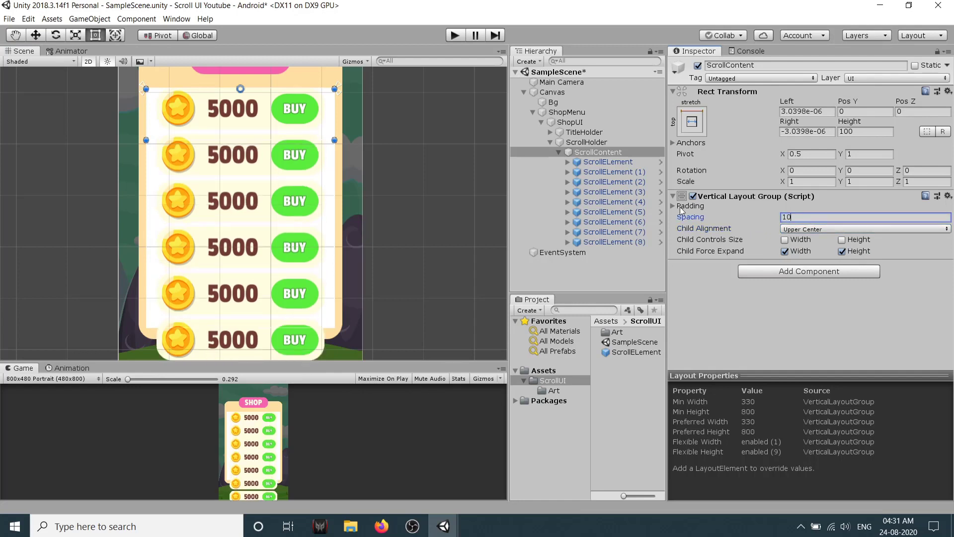
# Set the Vertical Layout Group's top and bottom padding to 10
pyautogui.click(678, 206)
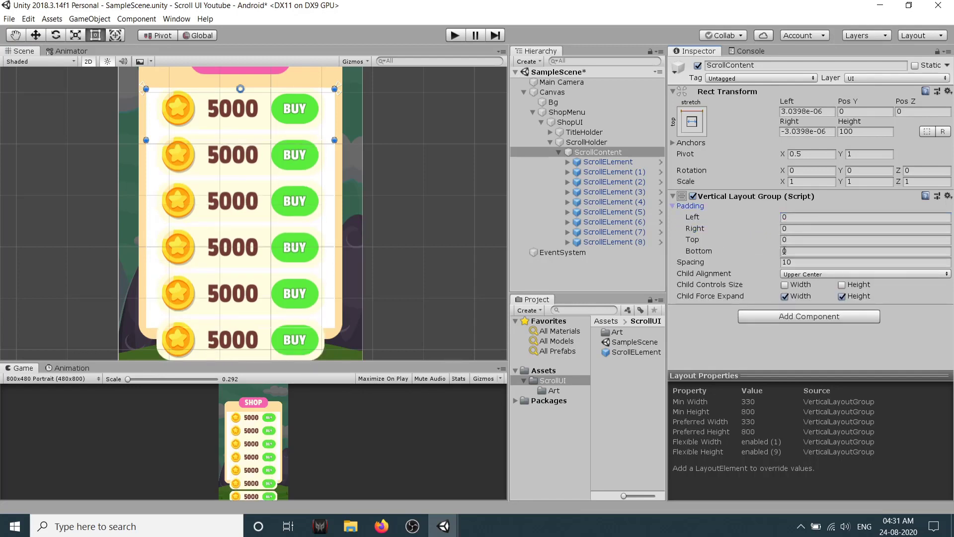
pyautogui.click(802, 241)
pyautogui.write('10')
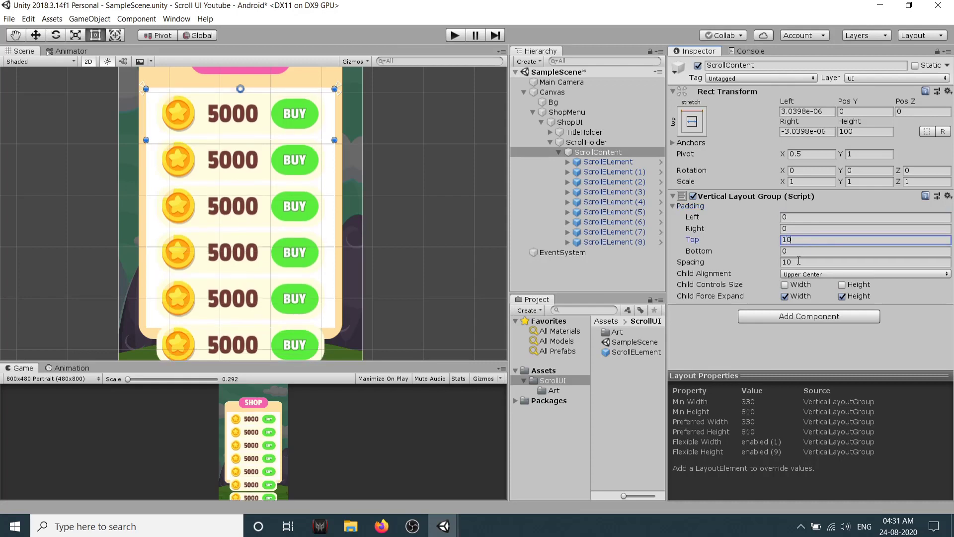
pyautogui.press('Tab')
pyautogui.write('10')
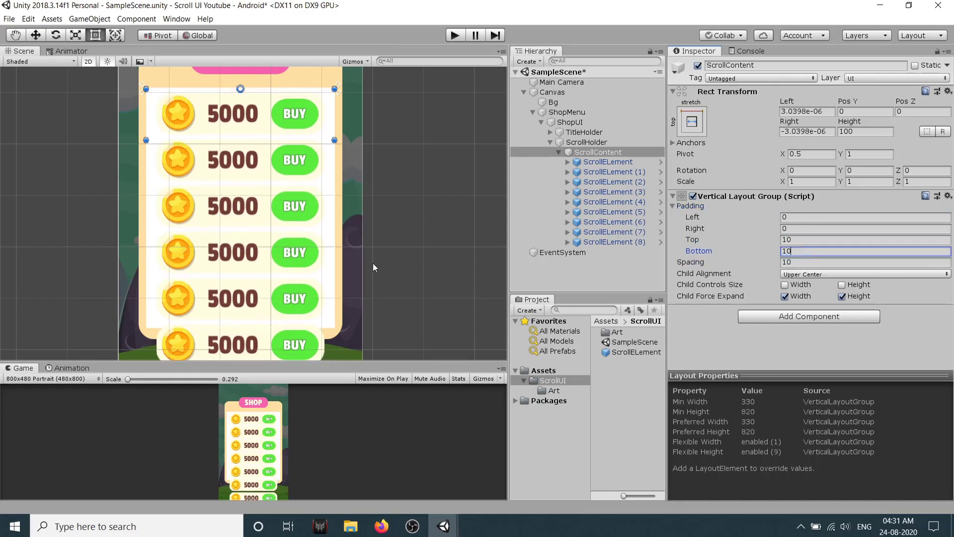
# Run the scene with an enlarged game view and test scrolling the shop list in different directions
pyautogui.scroll(-10, 374, 258)
pyautogui.moveTo(401, 286); pyautogui.dragTo(409, 230, button='middle')
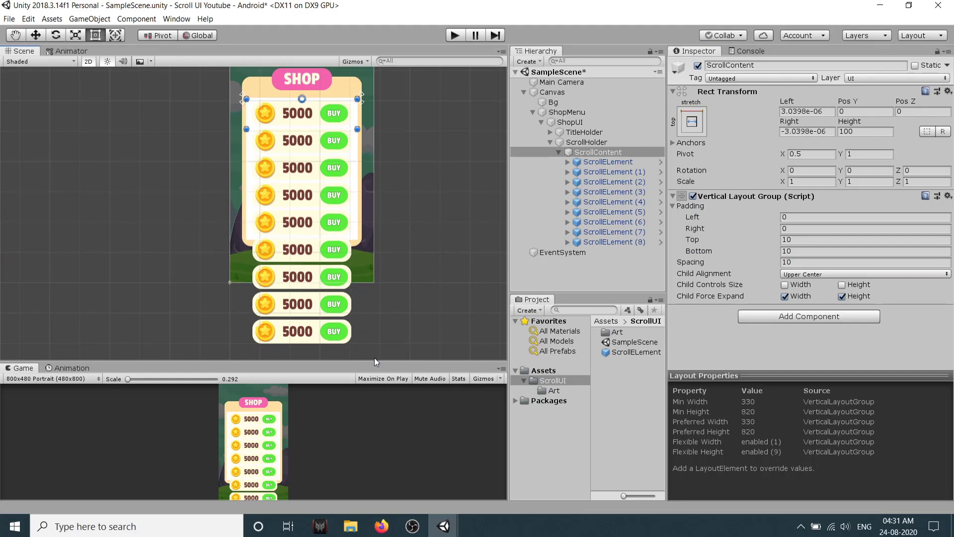
pyautogui.moveTo(375, 358); pyautogui.dragTo(369, 240)
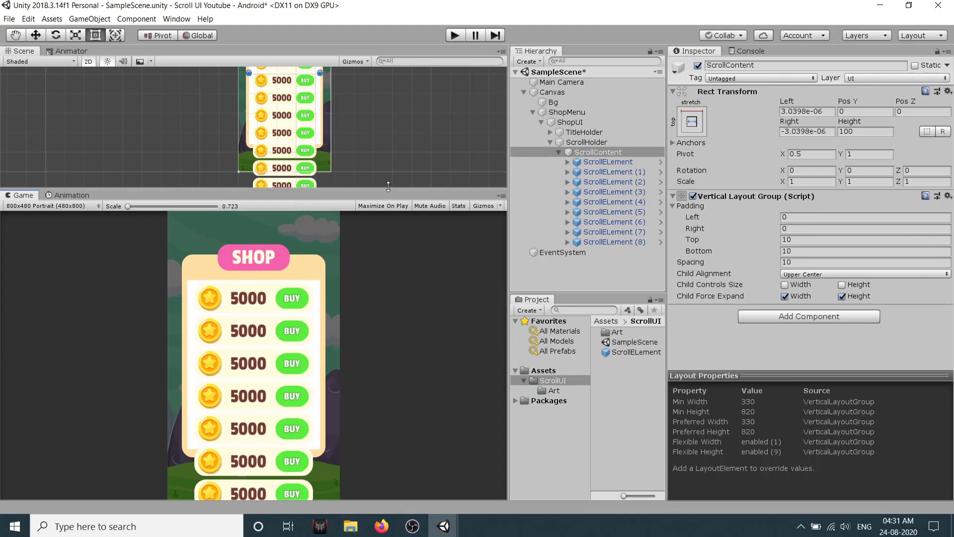
pyautogui.click(459, 34)
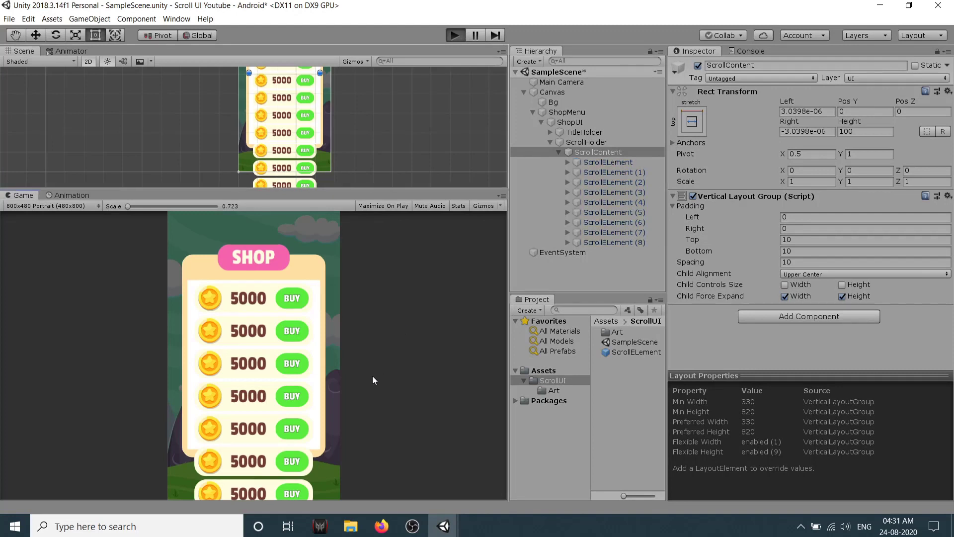
pyautogui.moveTo(278, 466); pyautogui.dragTo(417, 463)
pyautogui.moveTo(318, 377); pyautogui.dragTo(269, 328)
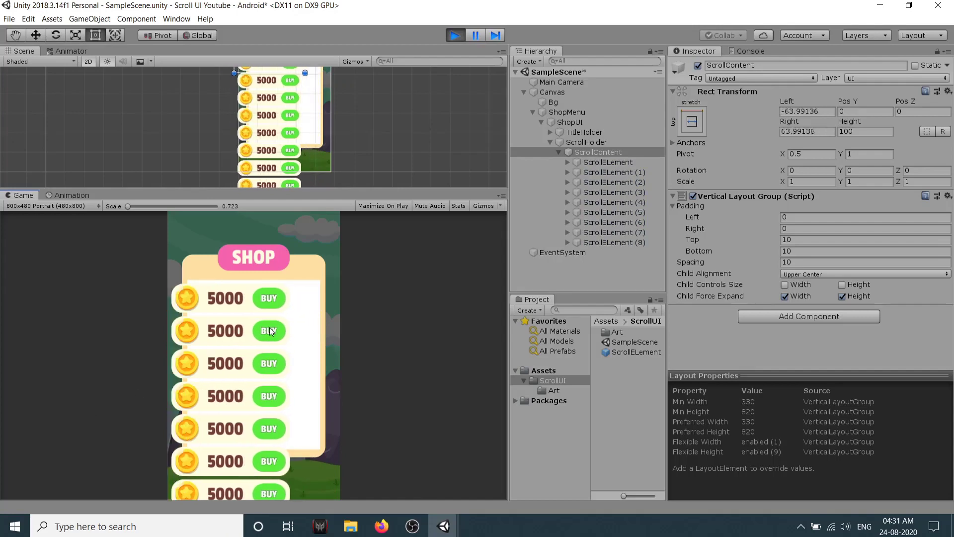
# While the scene runs, switch ScrollHolder's Scroll Rect from horizontal to vertical movement and test scrolling the list upward
pyautogui.click(592, 144)
pyautogui.scroll(-4, 925, 258)
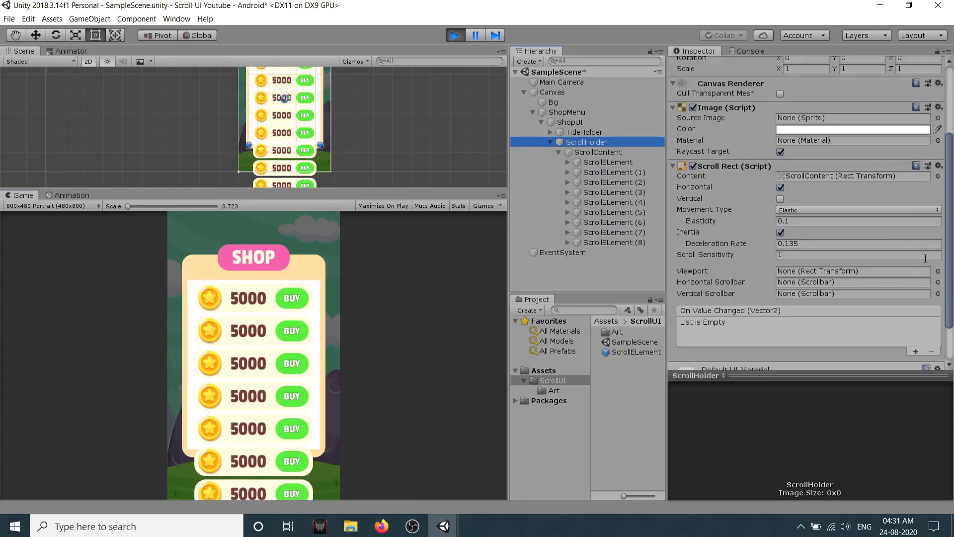
pyautogui.click(780, 188)
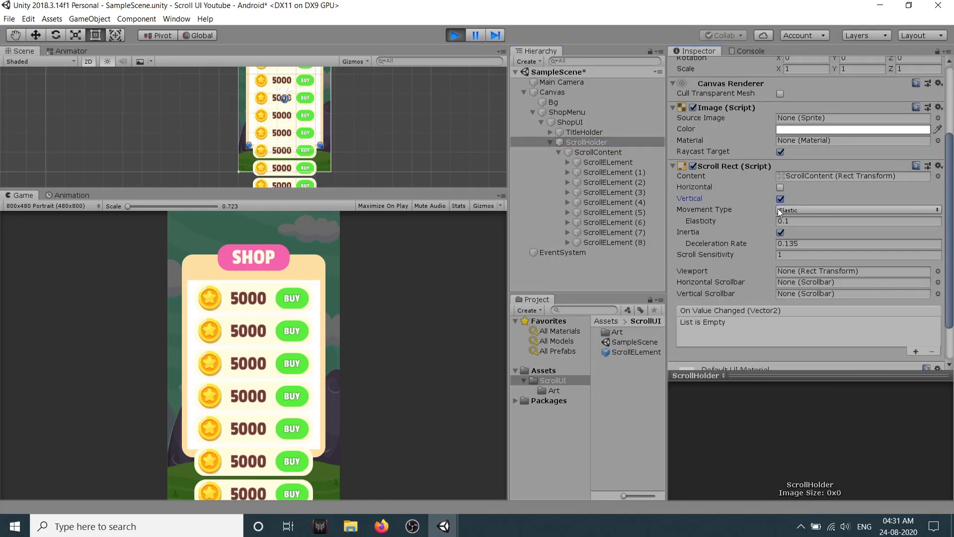
pyautogui.moveTo(271, 455); pyautogui.dragTo(255, 346)
# Check the extent of ScrollContent in the scene view while scrolling the running list, and stop the scene
pyautogui.click(603, 154)
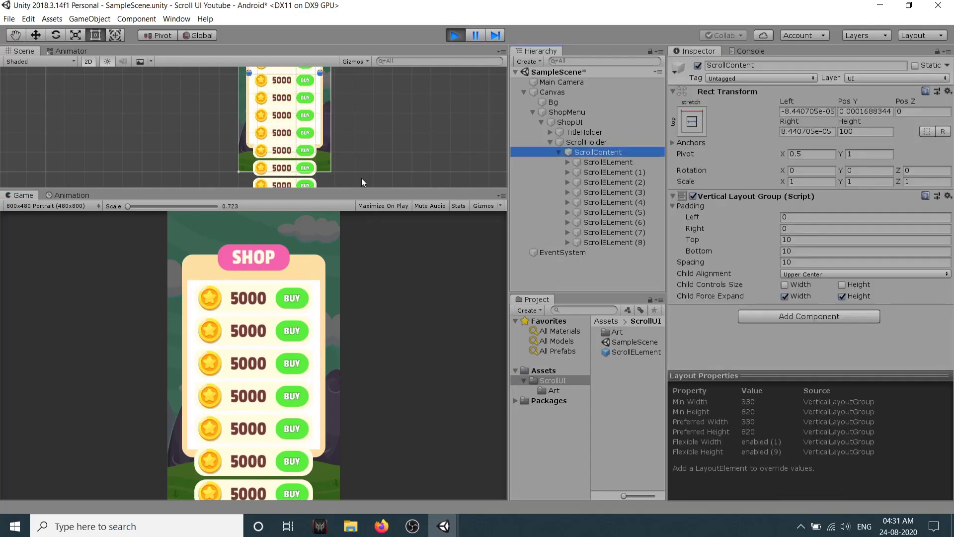
pyautogui.moveTo(356, 189); pyautogui.dragTo(356, 251)
pyautogui.moveTo(374, 139); pyautogui.dragTo(378, 165, button='middle')
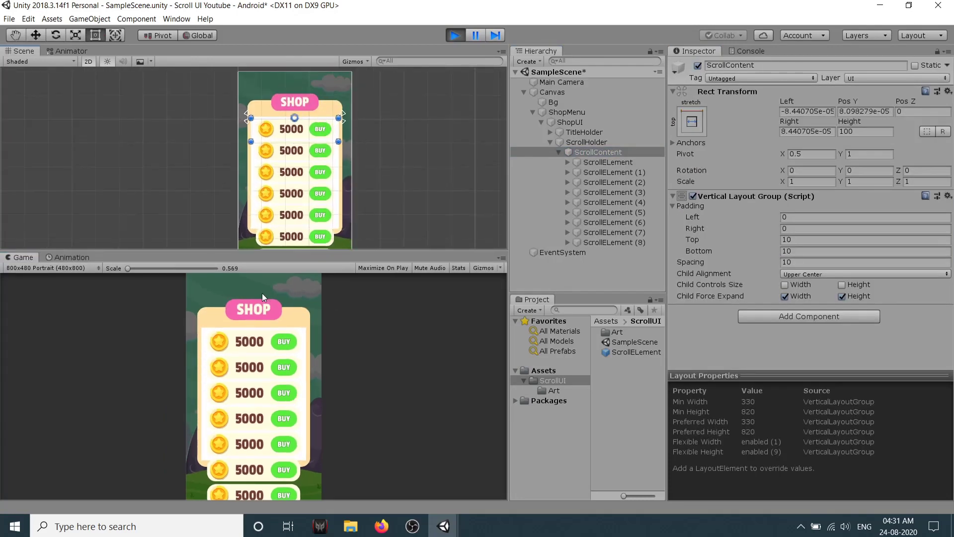
pyautogui.scroll(-3, 377, 114)
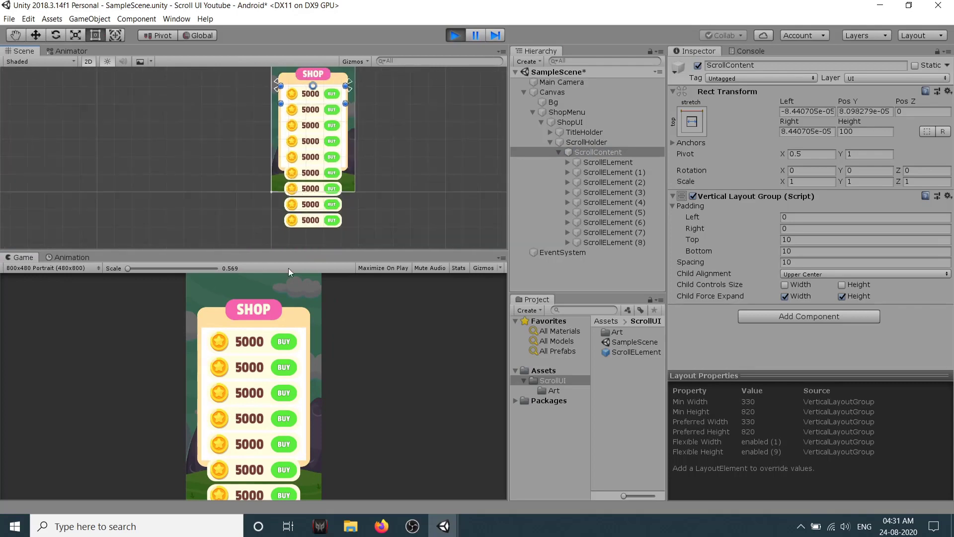
pyautogui.moveTo(278, 365); pyautogui.dragTo(286, 164)
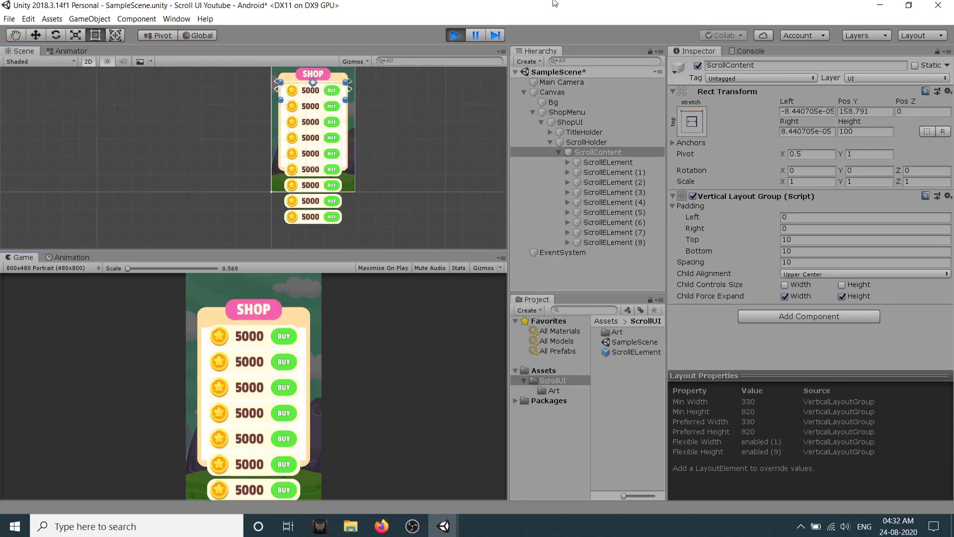
pyautogui.click(456, 37)
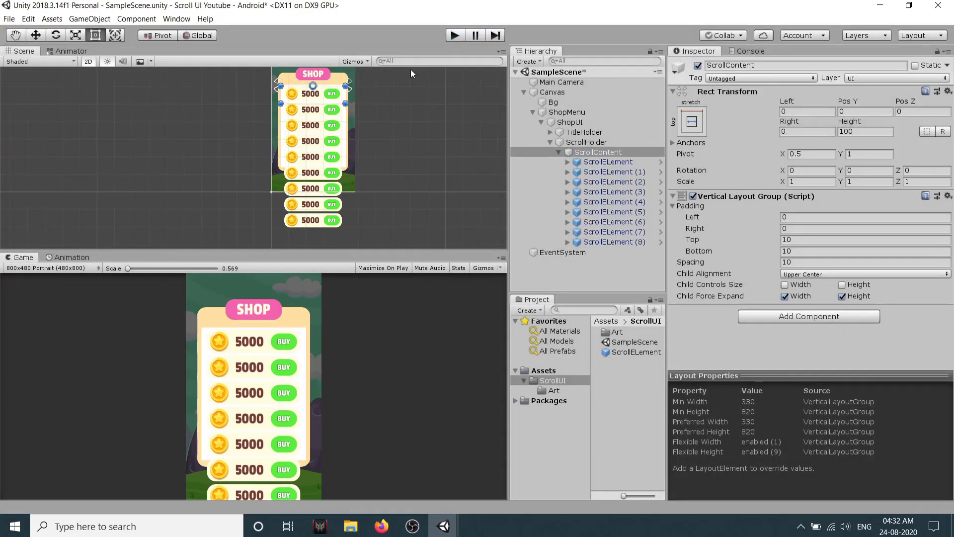
# Disable horizontal and enable vertical scrolling in ScrollHolder's Scroll Rect
pyautogui.click(596, 142)
pyautogui.scroll(-3, 778, 239)
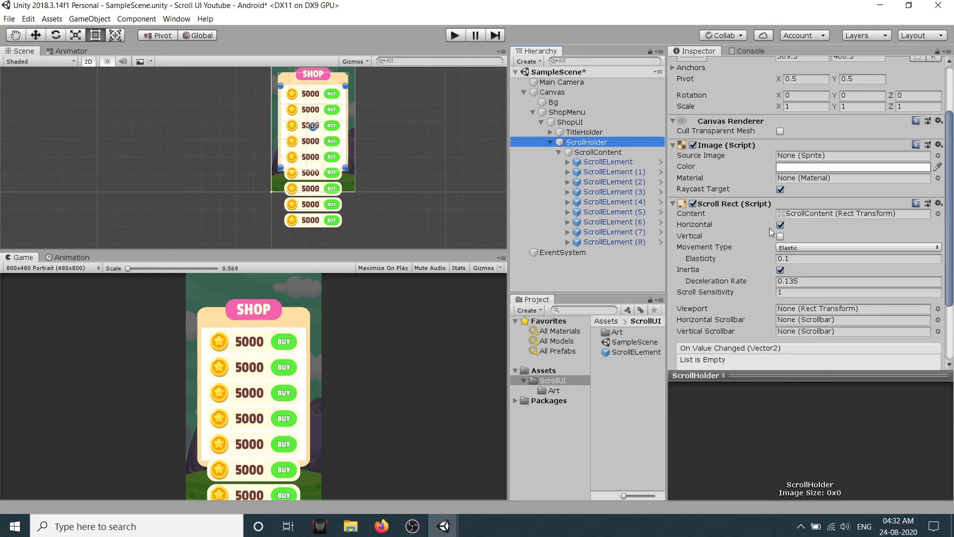
pyautogui.click(780, 225)
pyautogui.click(780, 236)
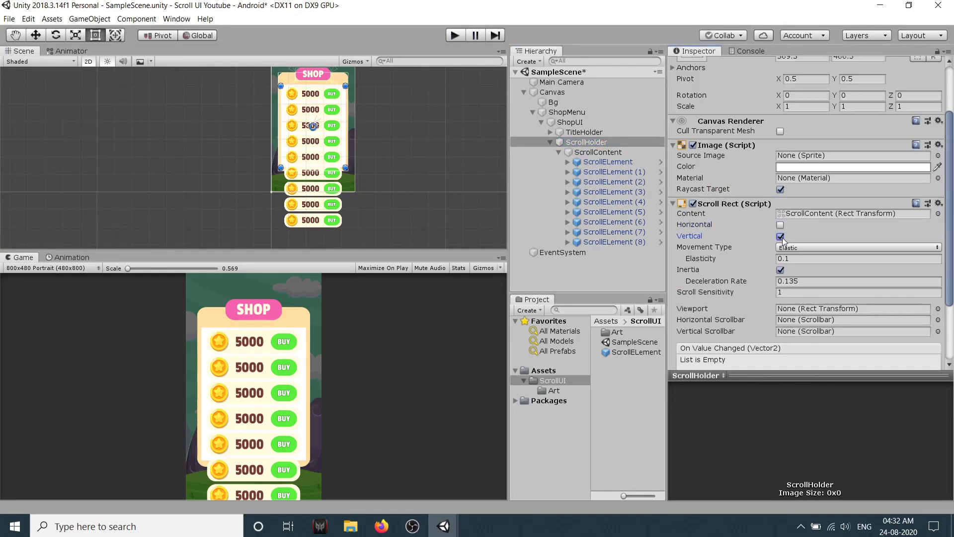
# Add a Content Size Fitter to ScrollContent with Vertical Fit set to Min Size, and save the scene
pyautogui.click(611, 153)
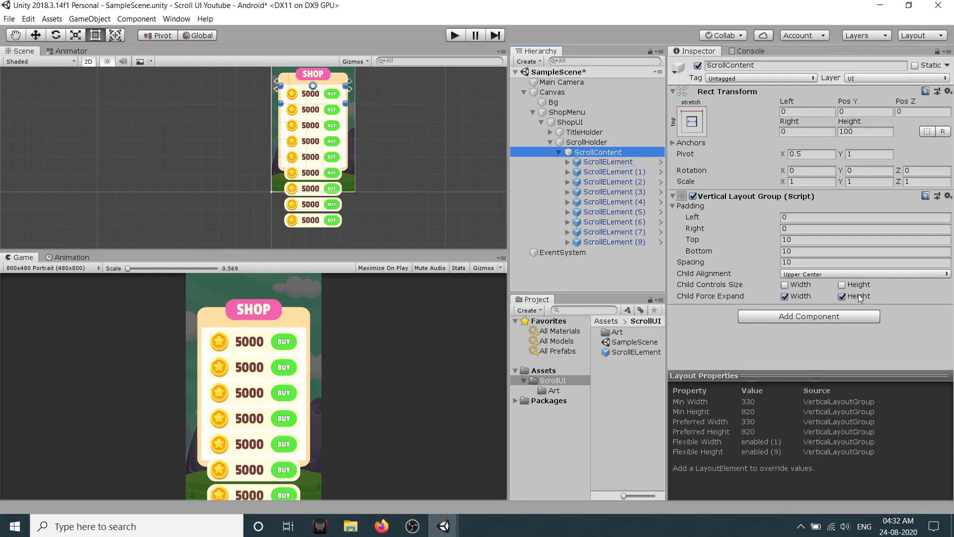
pyautogui.click(813, 314)
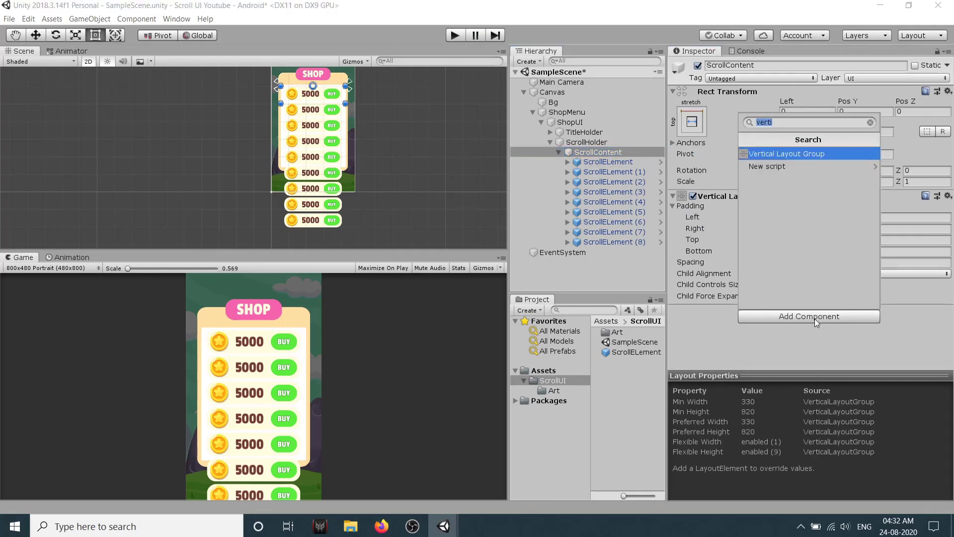
pyautogui.write('conte')
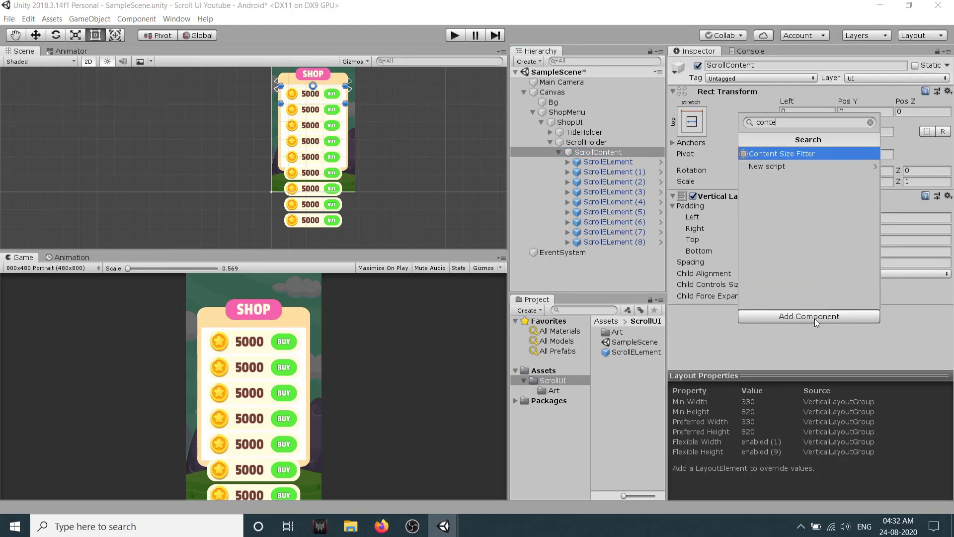
pyautogui.click(834, 153)
pyautogui.scroll(-2, 901, 158)
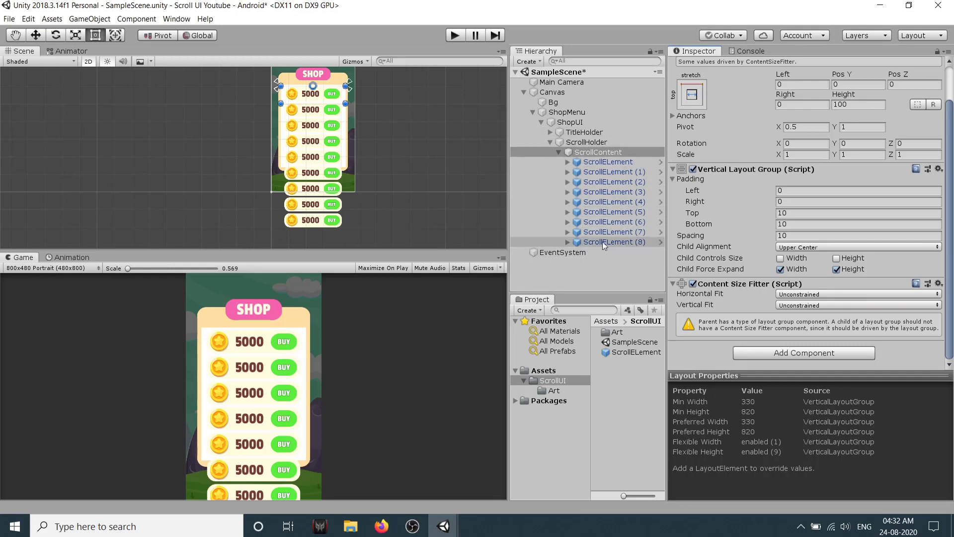
pyautogui.click(800, 305)
pyautogui.click(817, 328)
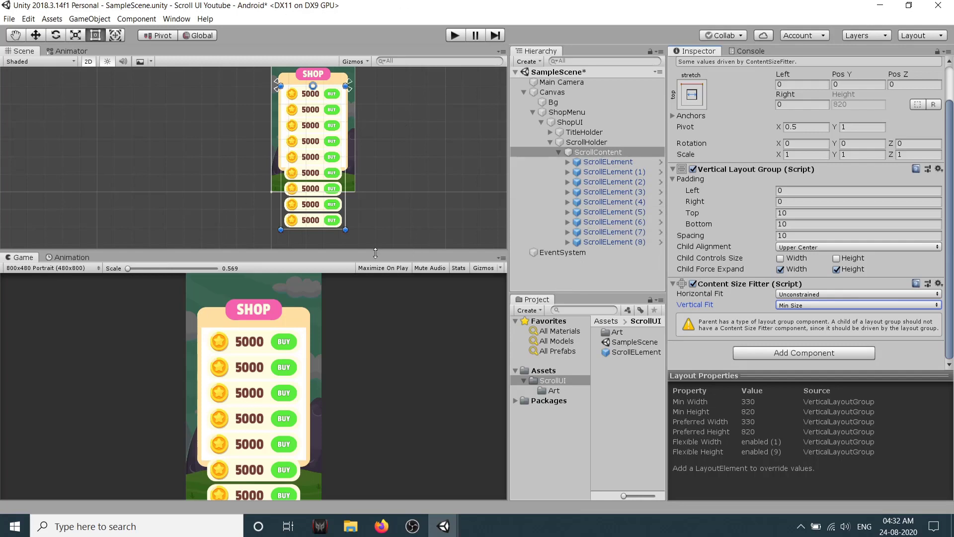
pyautogui.moveTo(375, 253); pyautogui.dragTo(383, 187)
pyautogui.click(573, 276)
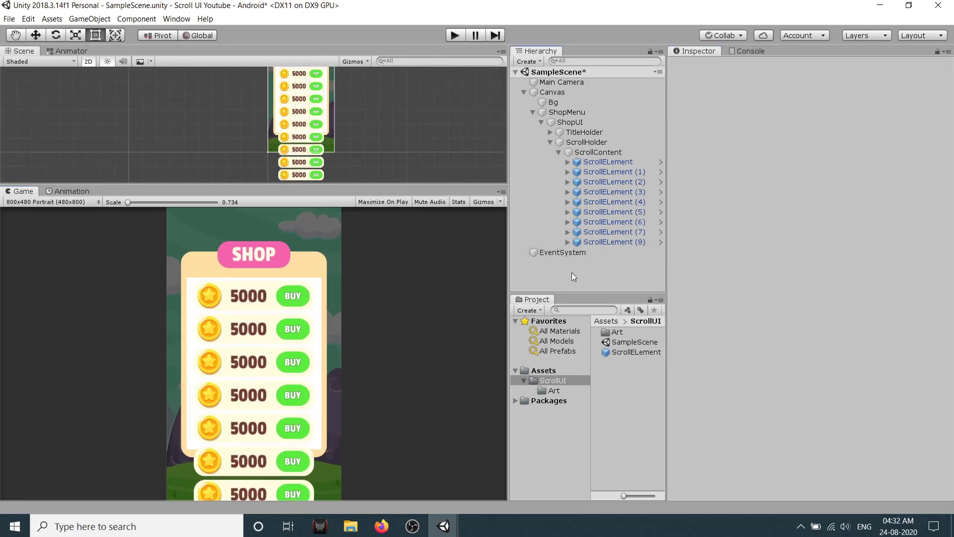
pyautogui.hotkey('ctrl', 's')
# Add a Mask component to ScrollHolder so list elements outside its area are hidden
pyautogui.click(604, 142)
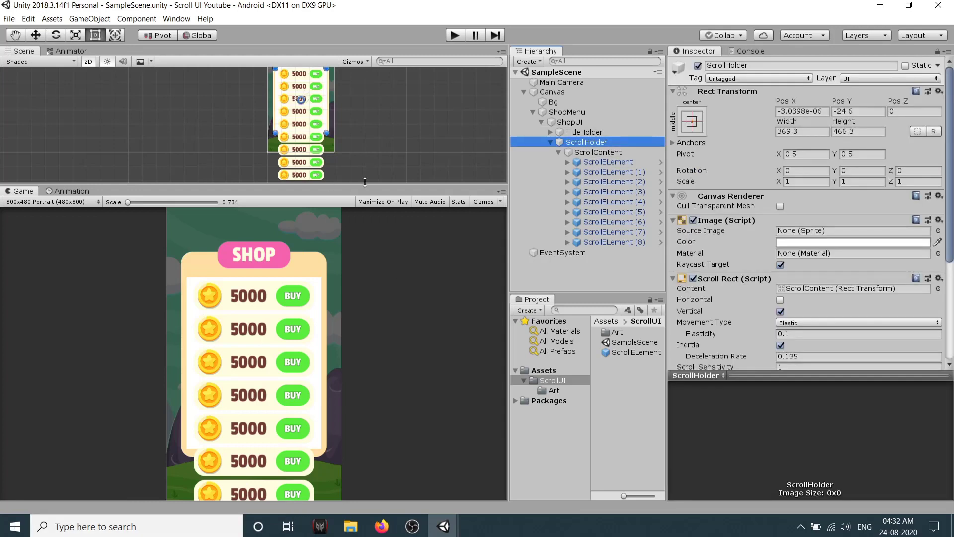
pyautogui.moveTo(364, 183); pyautogui.dragTo(364, 239)
pyautogui.scroll(-3, 375, 154)
pyautogui.moveTo(380, 141); pyautogui.dragTo(352, 143, button='middle')
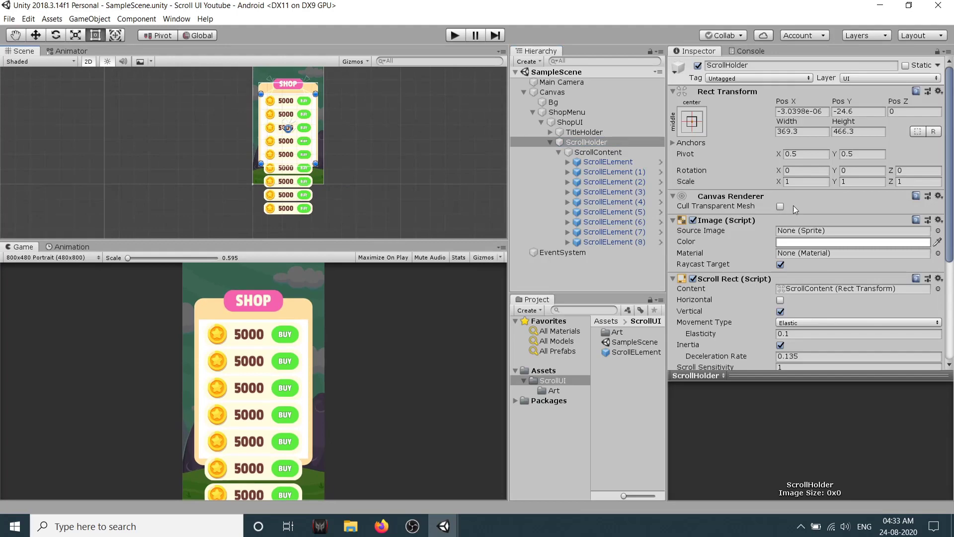
pyautogui.scroll(-5, 755, 215)
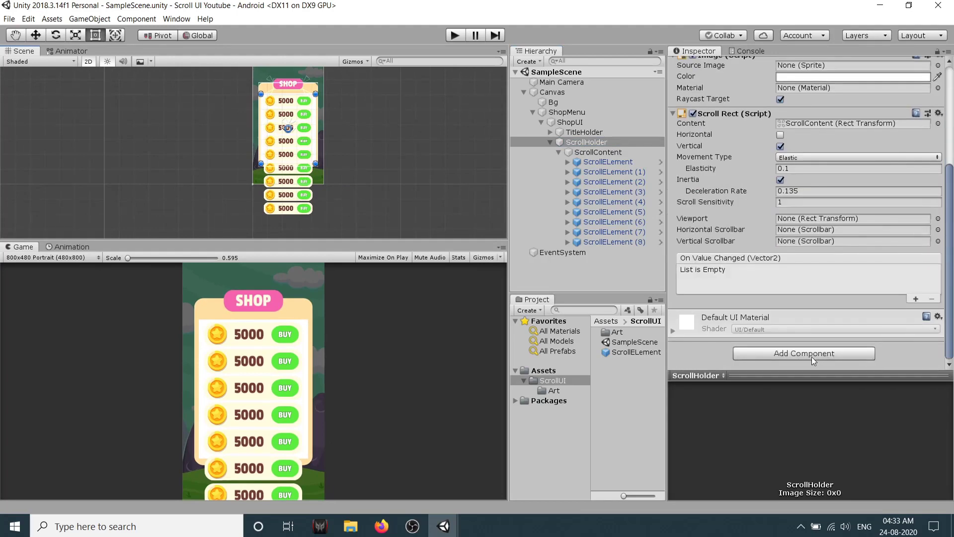
pyautogui.click(811, 355)
pyautogui.write('mask')
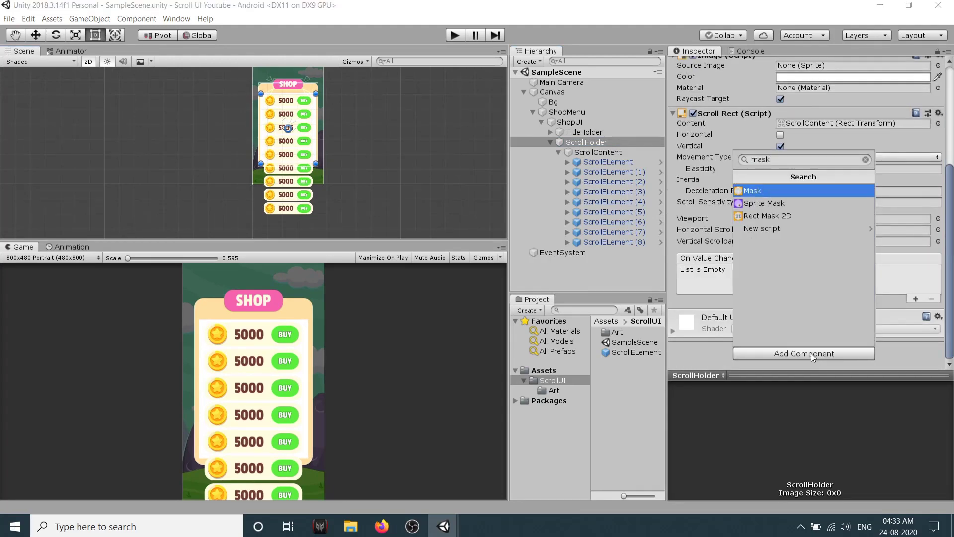
pyautogui.press('Return')
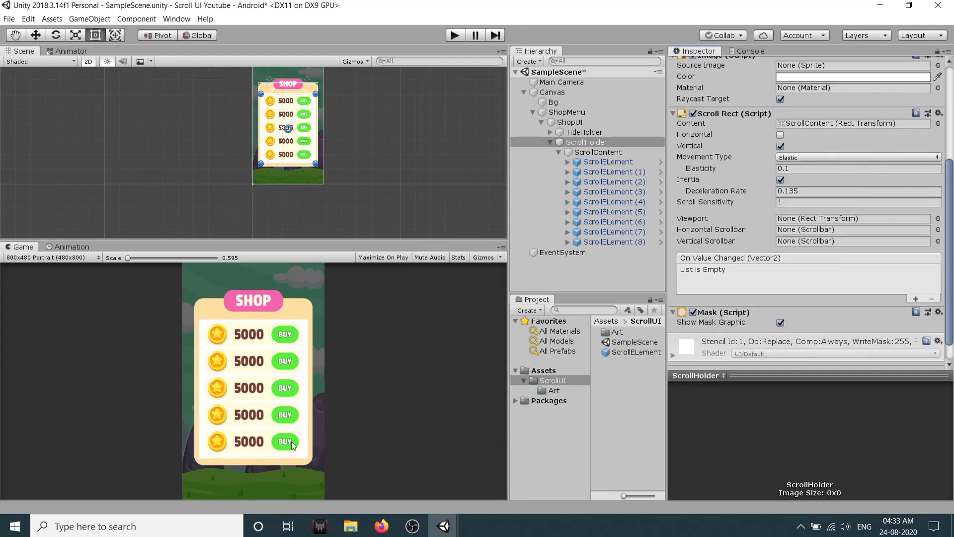
# Try lowering the alpha of ScrollHolder's Image color to 7, and restore the color to full opacity
pyautogui.scroll(2, 293, 163)
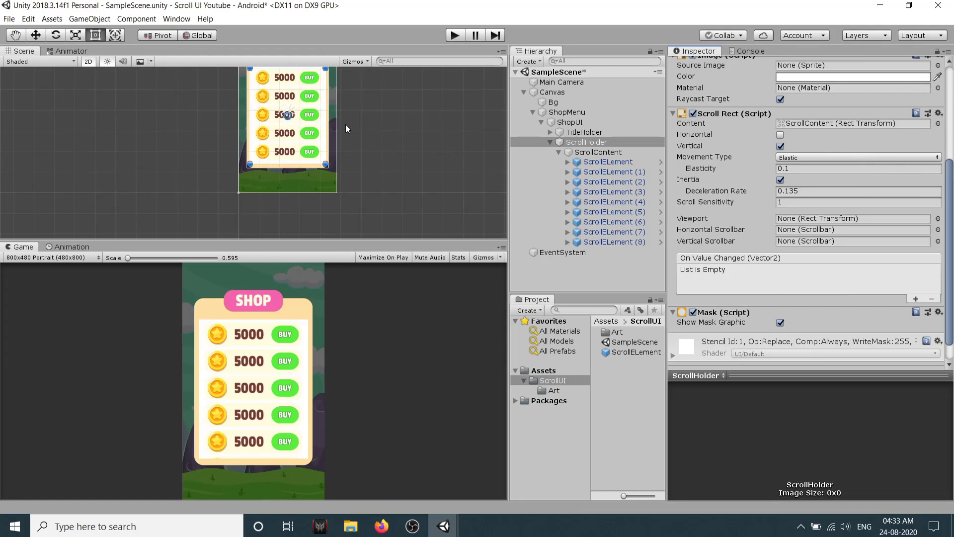
pyautogui.moveTo(272, 76); pyautogui.dragTo(255, 110, button='middle')
pyautogui.scroll(7, 258, 138)
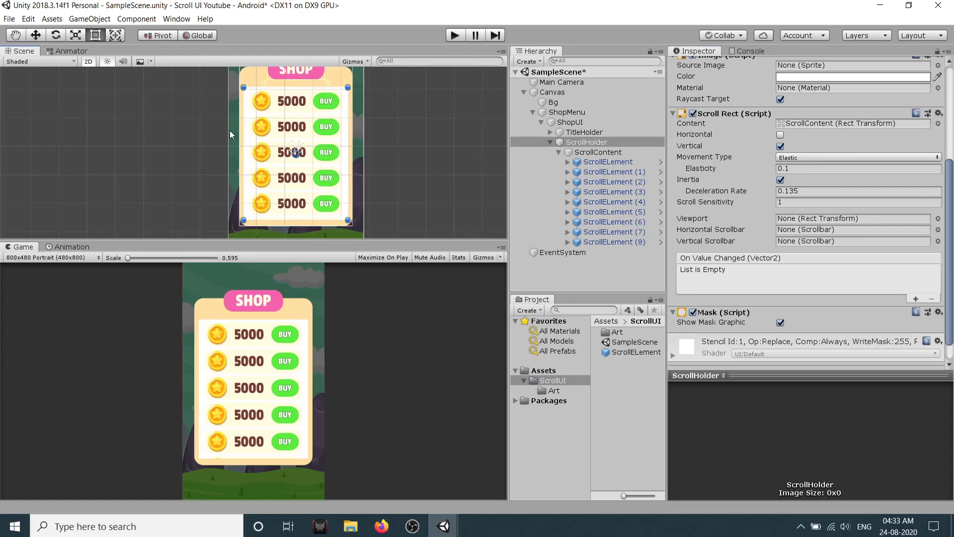
pyautogui.scroll(3, 940, 262)
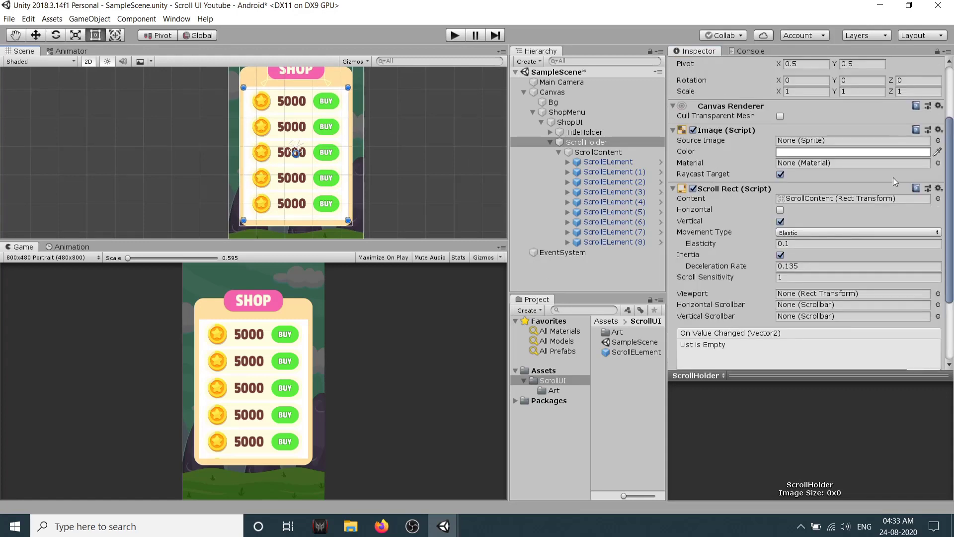
pyautogui.click(852, 152)
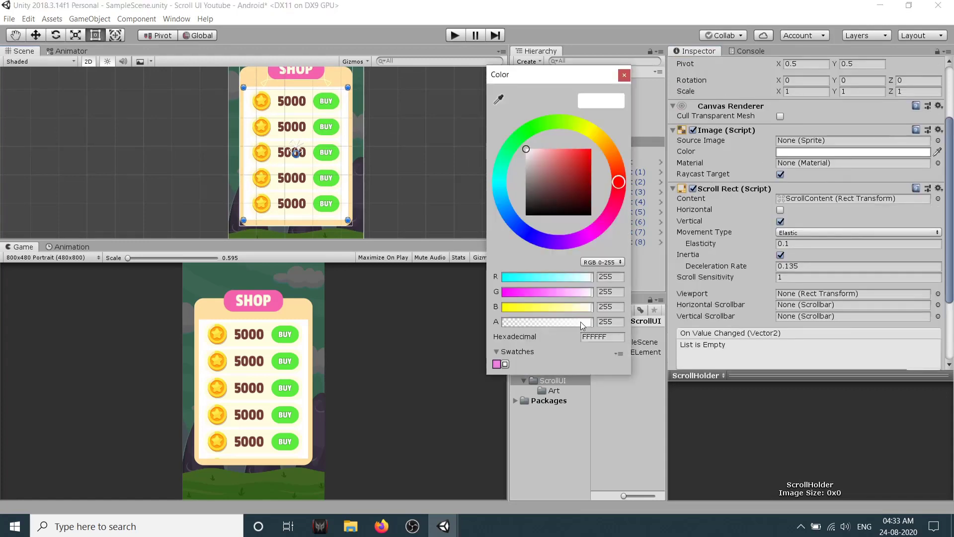
pyautogui.moveTo(592, 326); pyautogui.dragTo(506, 324)
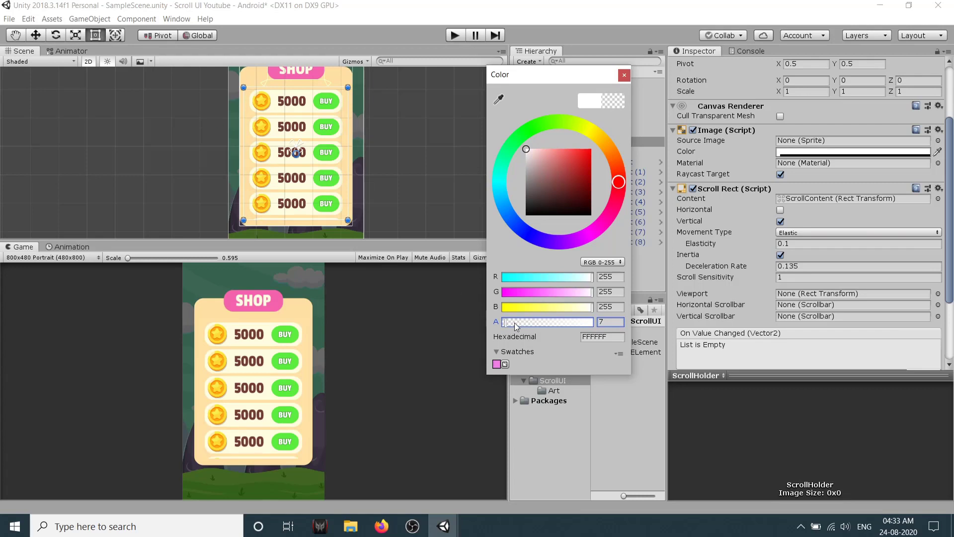
pyautogui.moveTo(513, 323); pyautogui.dragTo(651, 304)
pyautogui.click(623, 75)
# Disable Show Mask Graphic in ScrollHolder's Mask component and save the scene
pyautogui.moveTo(949, 143); pyautogui.dragTo(953, 199)
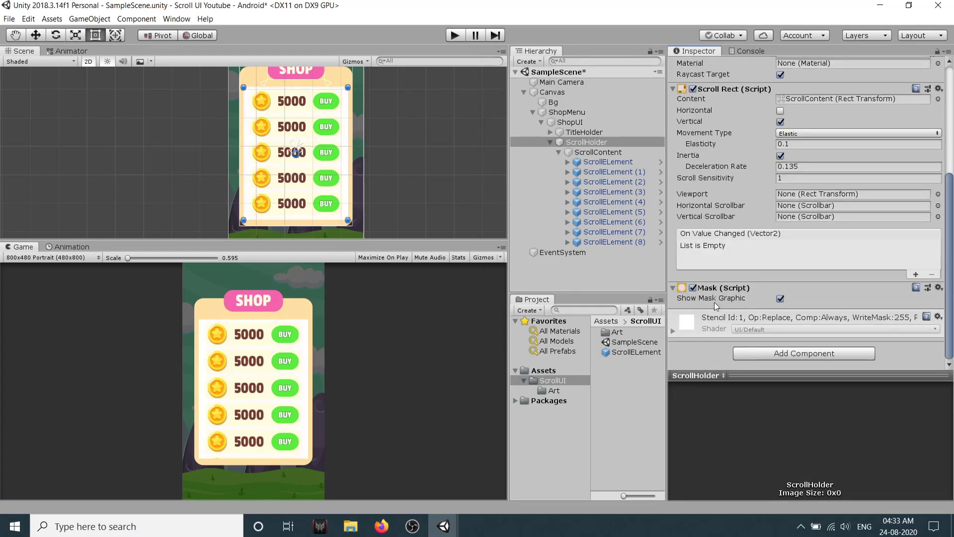
pyautogui.click(780, 299)
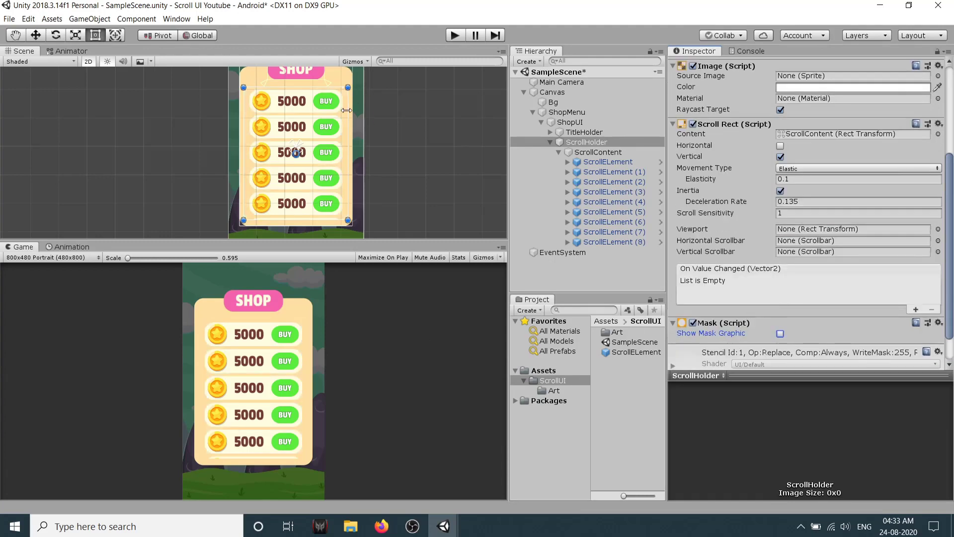
pyautogui.moveTo(442, 239); pyautogui.dragTo(439, 185)
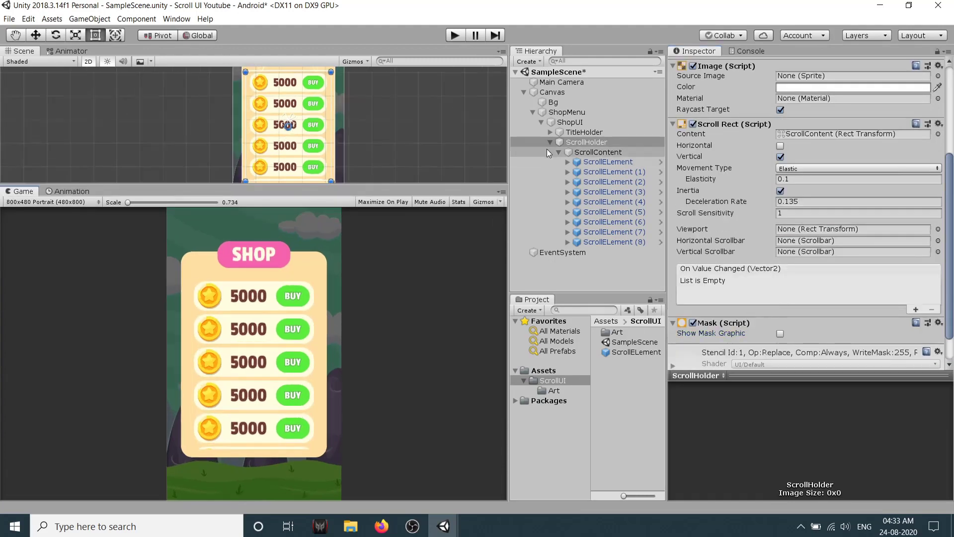
pyautogui.click(546, 151)
pyautogui.click(553, 270)
pyautogui.hotkey('ctrl', 's')
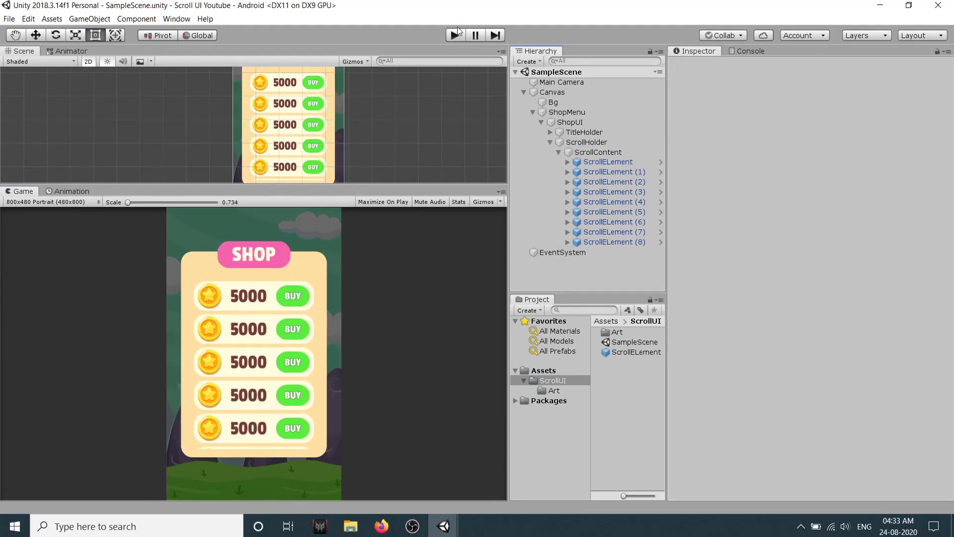
# Run the scene, test scrolling the masked shop list up and down, and stop the scene
pyautogui.click(455, 34)
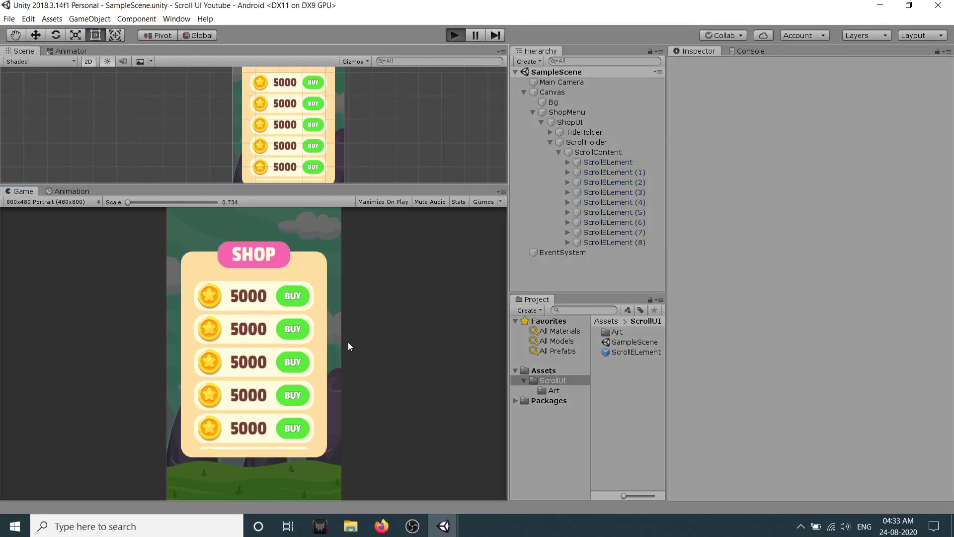
pyautogui.moveTo(279, 419); pyautogui.dragTo(285, 318)
pyautogui.moveTo(292, 355); pyautogui.dragTo(285, 269)
pyautogui.moveTo(293, 306); pyautogui.dragTo(293, 432)
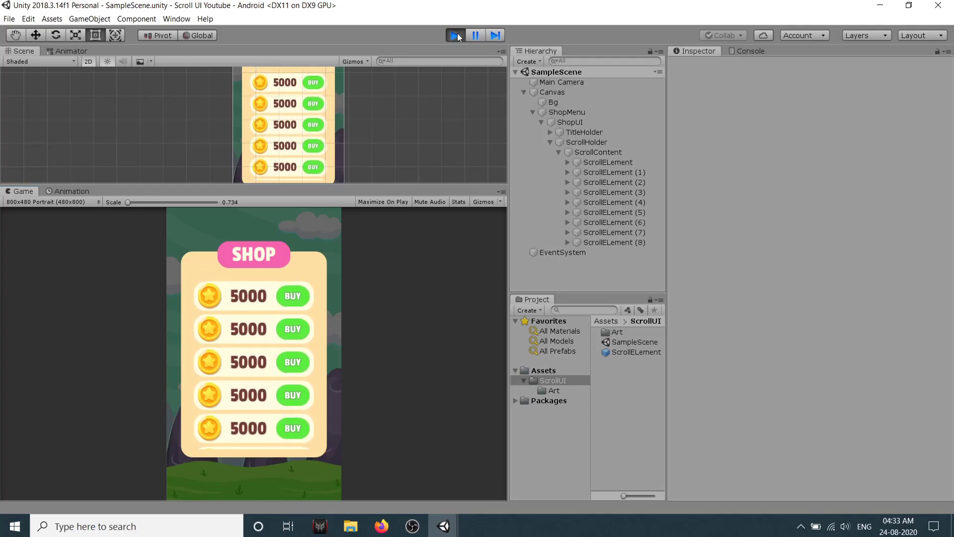
pyautogui.click(454, 35)
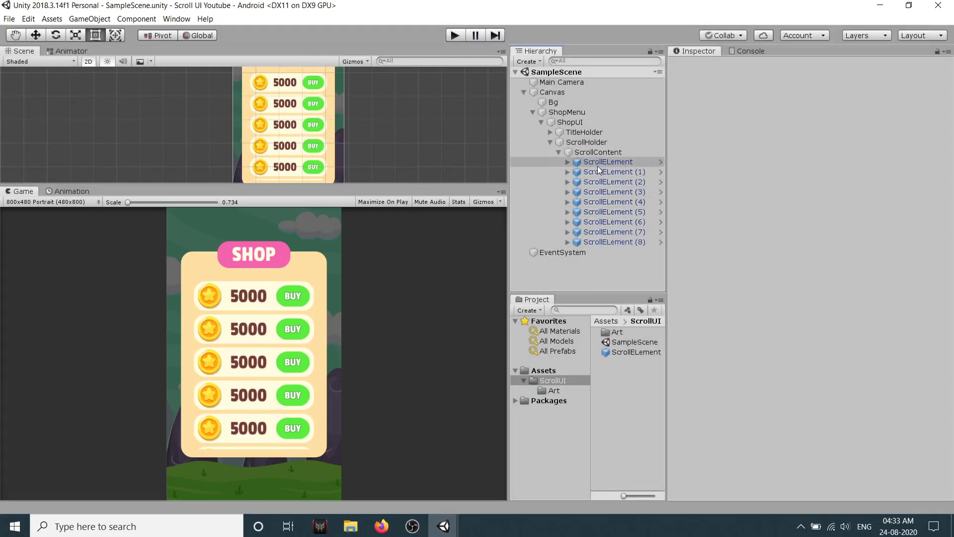
# Shorten ScrollHolder from its lower edge to a height of about 209 so it fills the shop panel's upper half
pyautogui.moveTo(375, 186); pyautogui.dragTo(374, 226)
pyautogui.scroll(-9, 360, 160)
pyautogui.click(585, 152)
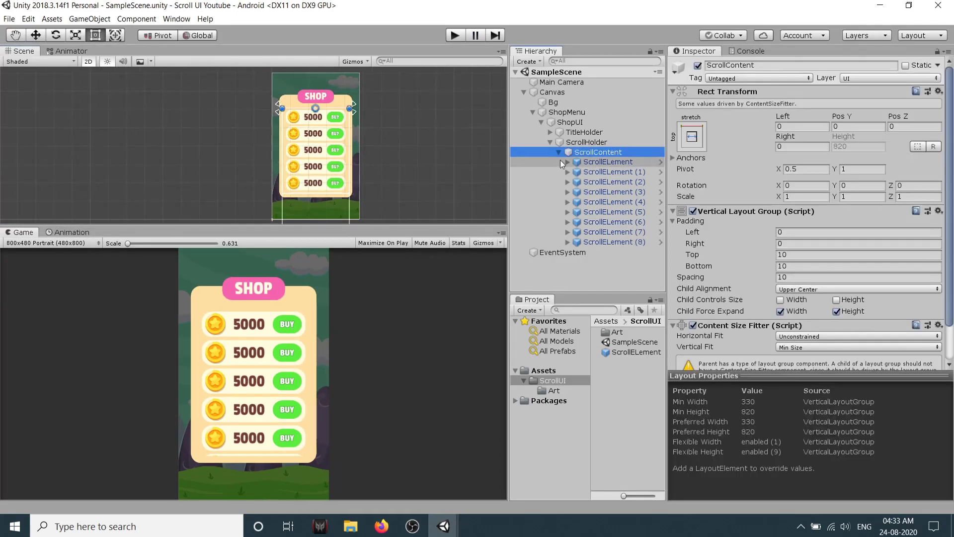
pyautogui.click(585, 143)
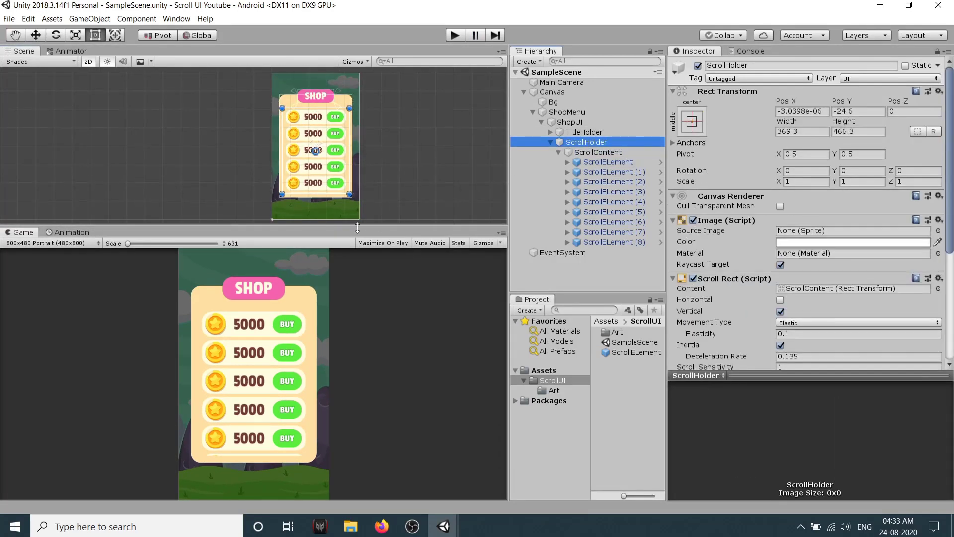
pyautogui.moveTo(357, 228); pyautogui.dragTo(356, 363)
pyautogui.scroll(5, 341, 217)
pyautogui.moveTo(341, 217); pyautogui.dragTo(309, 194, button='middle')
pyautogui.scroll(4, 309, 193)
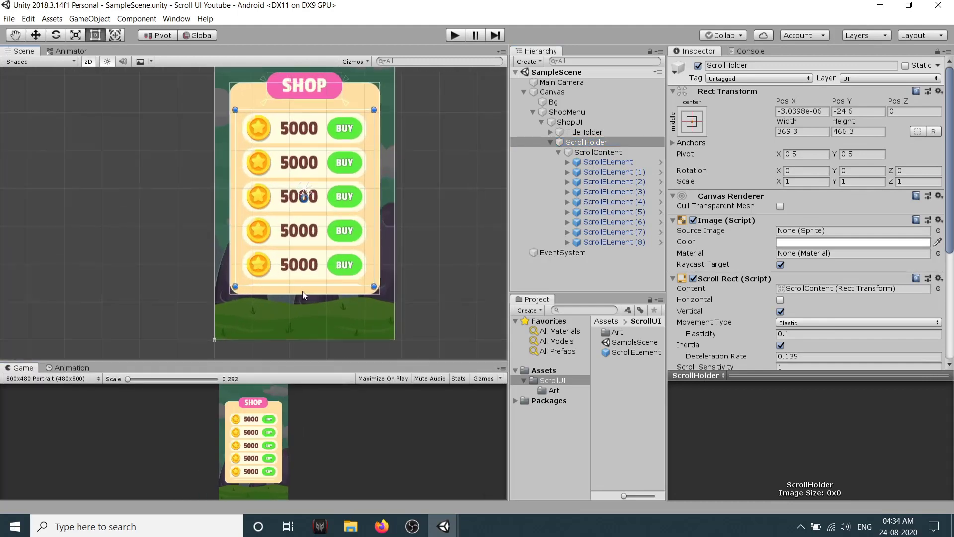
pyautogui.moveTo(303, 285); pyautogui.dragTo(299, 189)
pyautogui.moveTo(330, 185); pyautogui.dragTo(292, 196, button='middle')
# Rename ScrollHolder as ScrollVerticalHolder
pyautogui.click(771, 64)
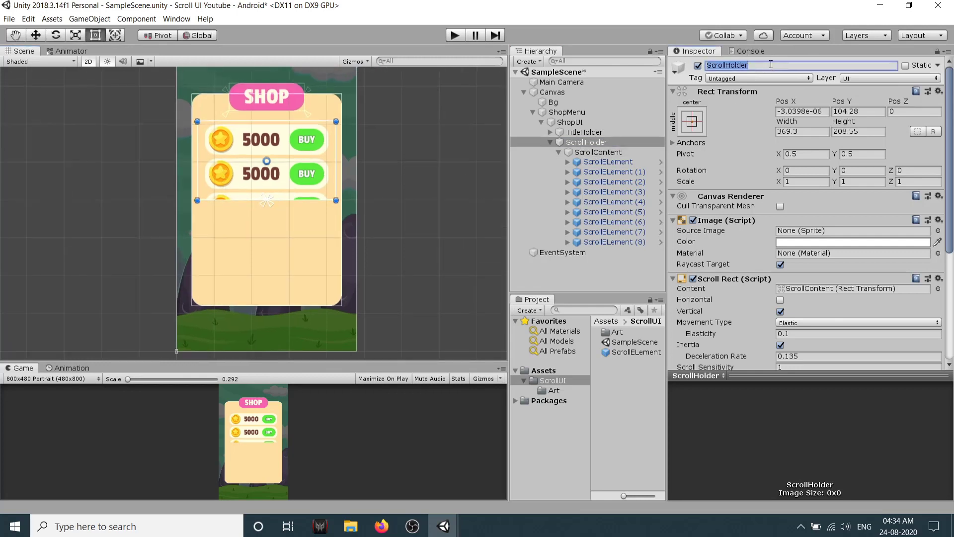
pyautogui.click(771, 65)
pyautogui.write('Vertical')
pyautogui.press('Return')
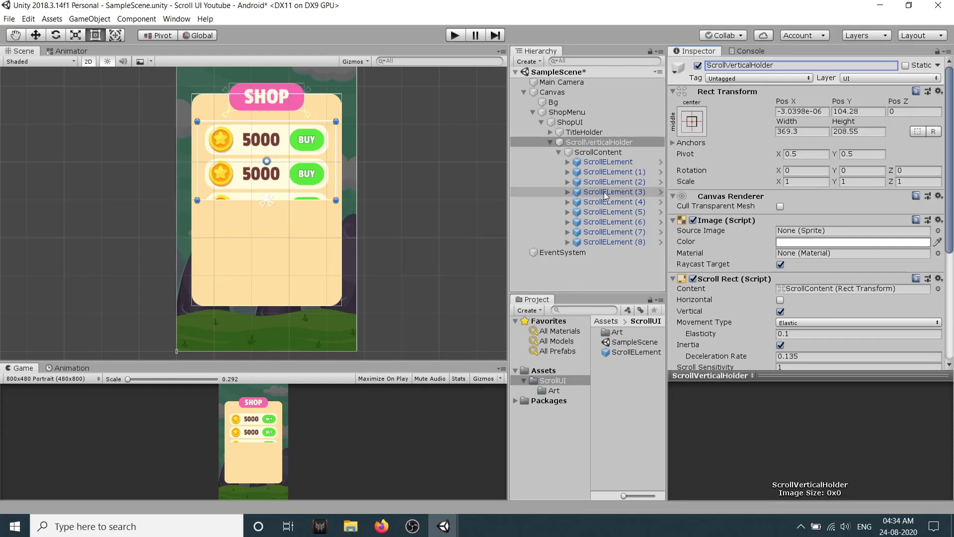
# Duplicate ScrollVerticalHolder and place the copy directly below the original, at about Pos Y -121
pyautogui.click(558, 152)
pyautogui.click(550, 145)
pyautogui.rightClick(575, 143)
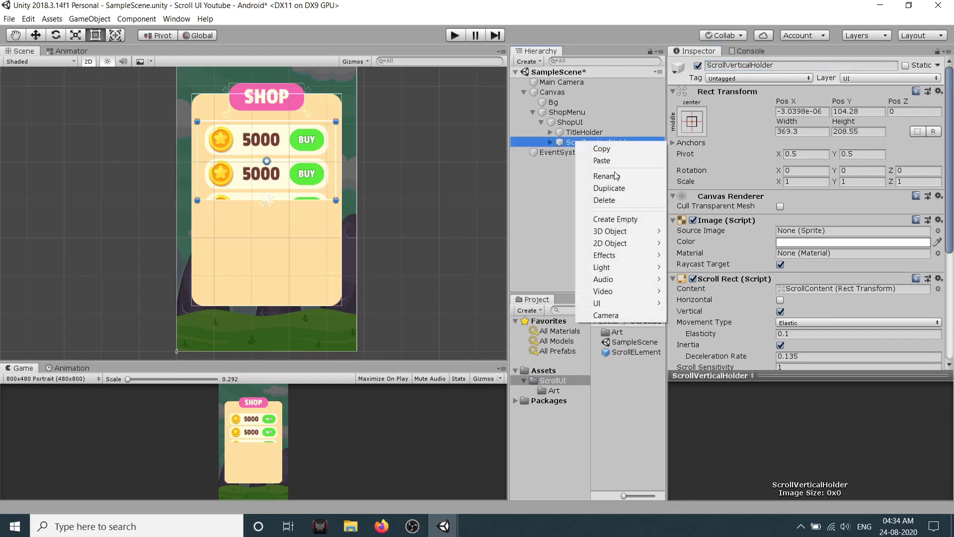
pyautogui.click(602, 188)
pyautogui.moveTo(274, 162); pyautogui.dragTo(283, 247)
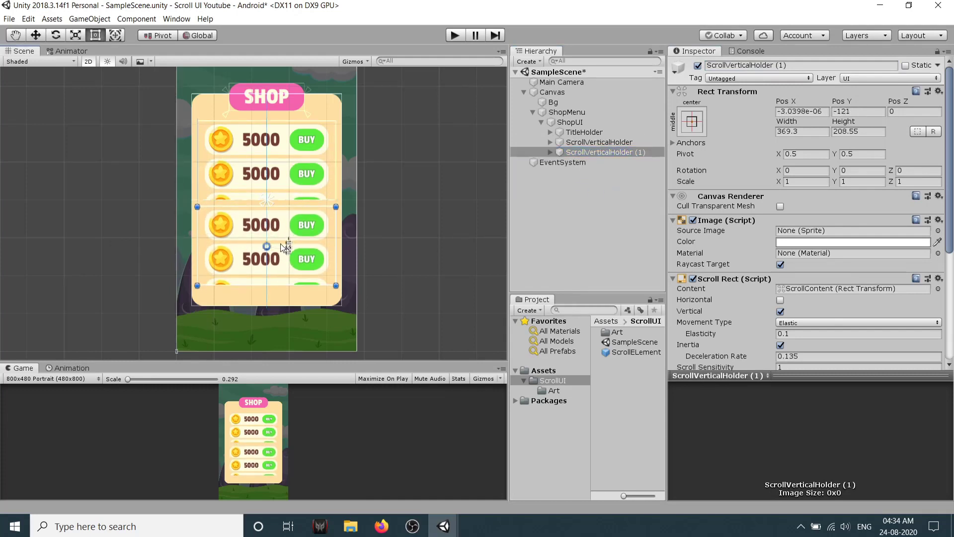
# Rename the duplicated holder as ScrollHorizontalHolder and save the scene
pyautogui.scroll(4, 285, 247)
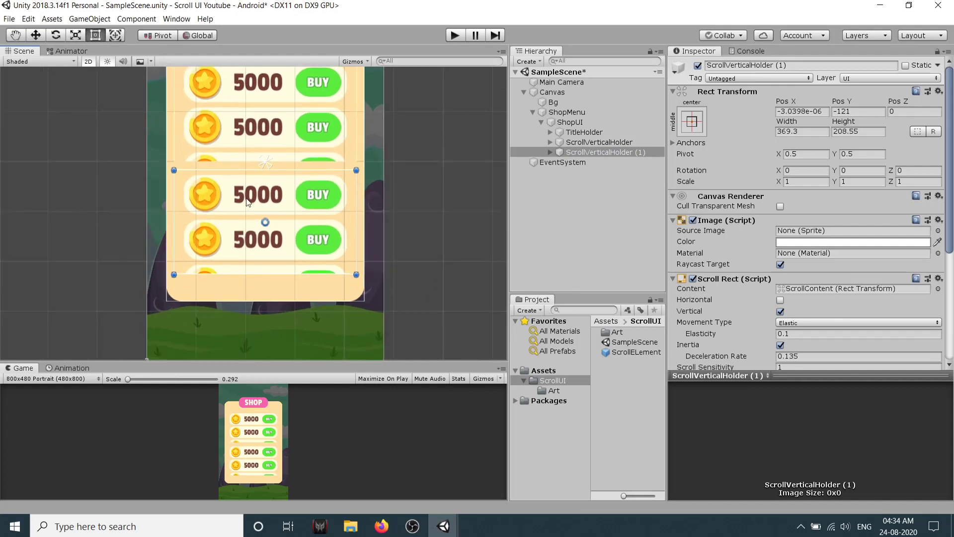
pyautogui.click(813, 66)
pyautogui.click(815, 66)
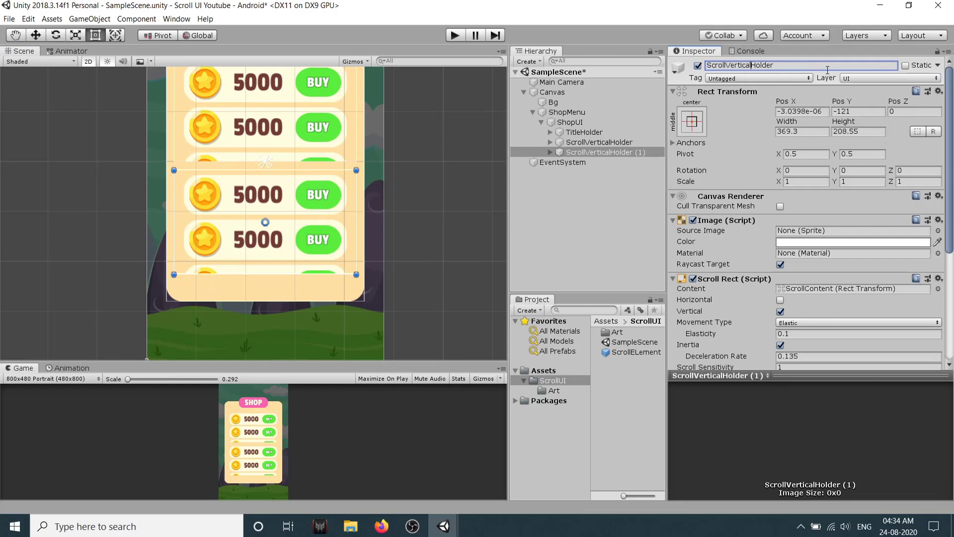
pyautogui.press('BackSpace')
pyautogui.press('BackSpace')
pyautogui.press('BackSpace')
pyautogui.press('BackSpace')
pyautogui.press('BackSpace')
pyautogui.press('BackSpace')
pyautogui.press('BackSpace')
pyautogui.press('BackSpace')
pyautogui.write('Horizontal')
pyautogui.press('Return')
pyautogui.hotkey('ctrl', 's')
# Disable vertical and enable horizontal scrolling in ScrollHorizontalHolder's Scroll Rect
pyautogui.scroll(-5, 805, 150)
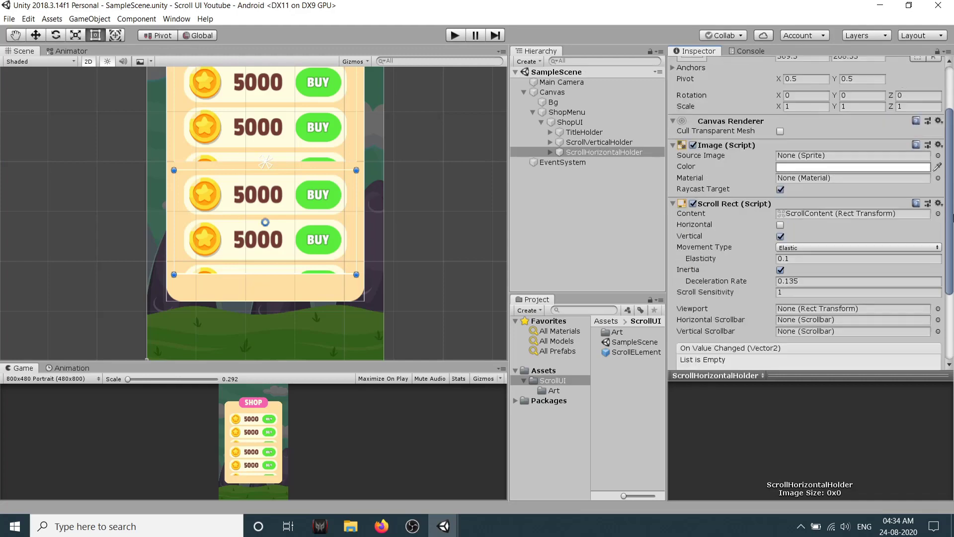
pyautogui.click(780, 199)
pyautogui.click(780, 188)
# Delete ScrollELement (1) through ScrollELement (8) from ScrollHorizontalHolder's ScrollContent
pyautogui.click(550, 152)
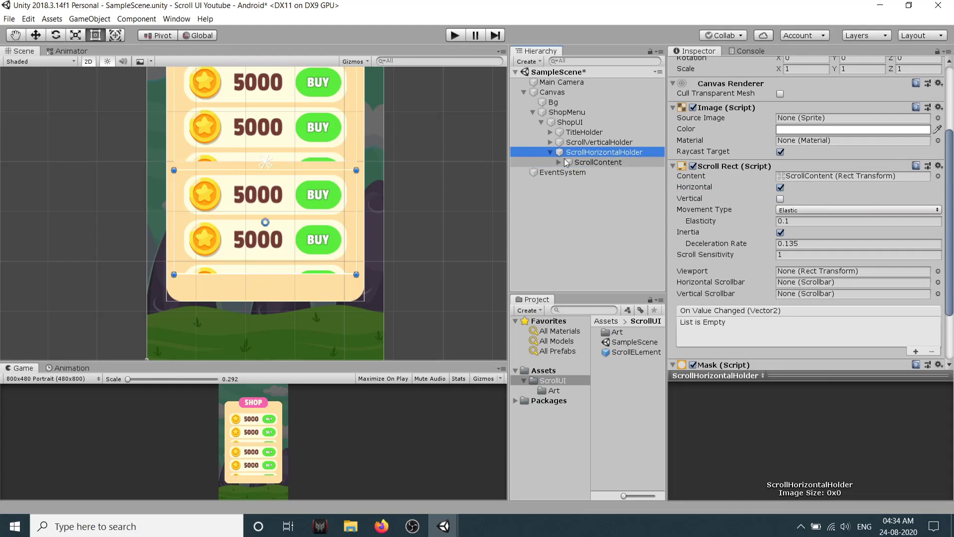
pyautogui.click(558, 161)
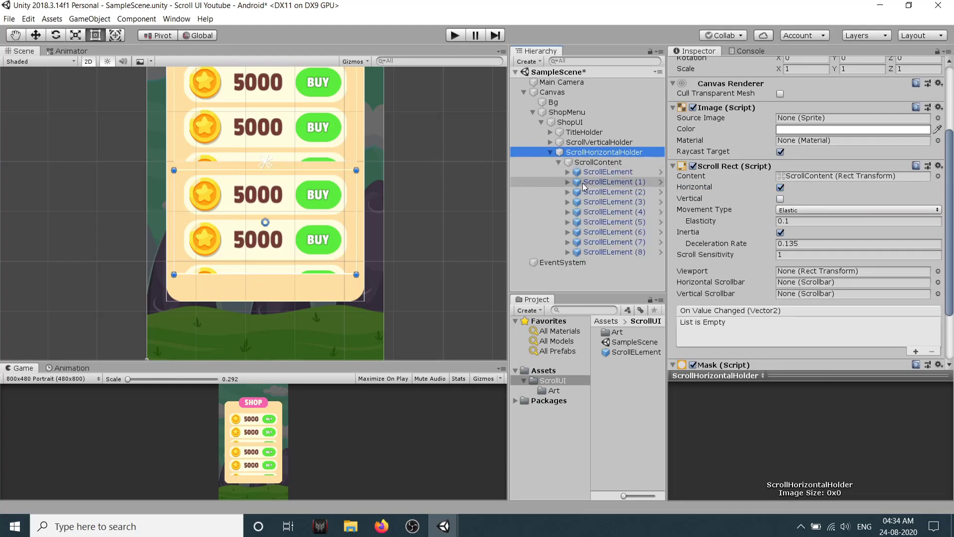
pyautogui.click(588, 183)
pyautogui.keyDown('shift'); pyautogui.click(603, 251); pyautogui.keyUp('shift')
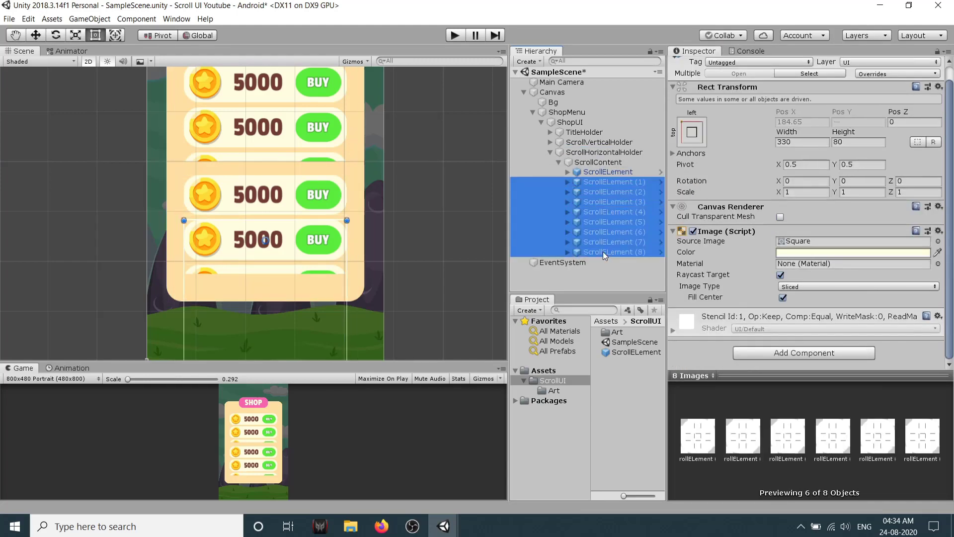
pyautogui.press('Delete')
# Move the remaining ScrollELement out of ScrollContent, making it a direct child of ScrollHorizontalHolder placed above ScrollContent
pyautogui.click(612, 170)
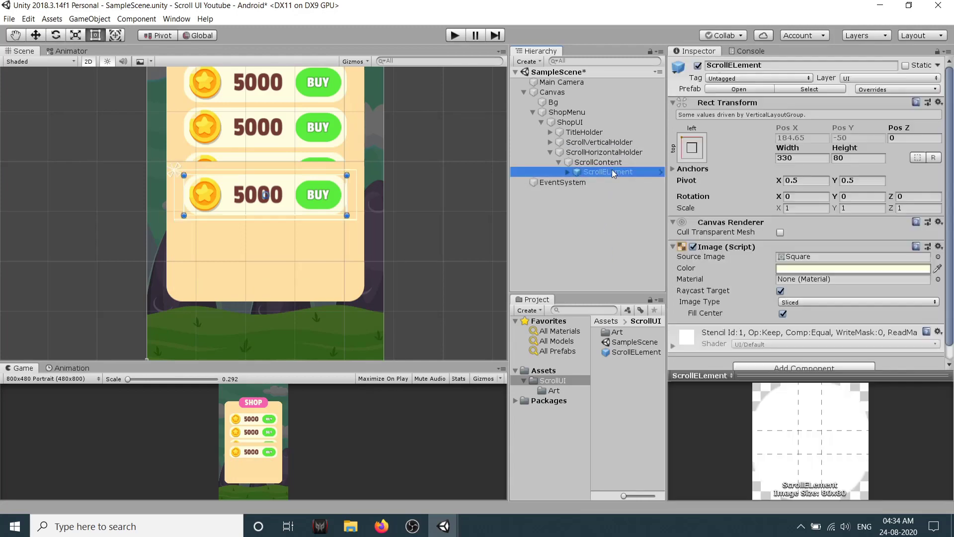
pyautogui.moveTo(598, 174); pyautogui.dragTo(599, 159)
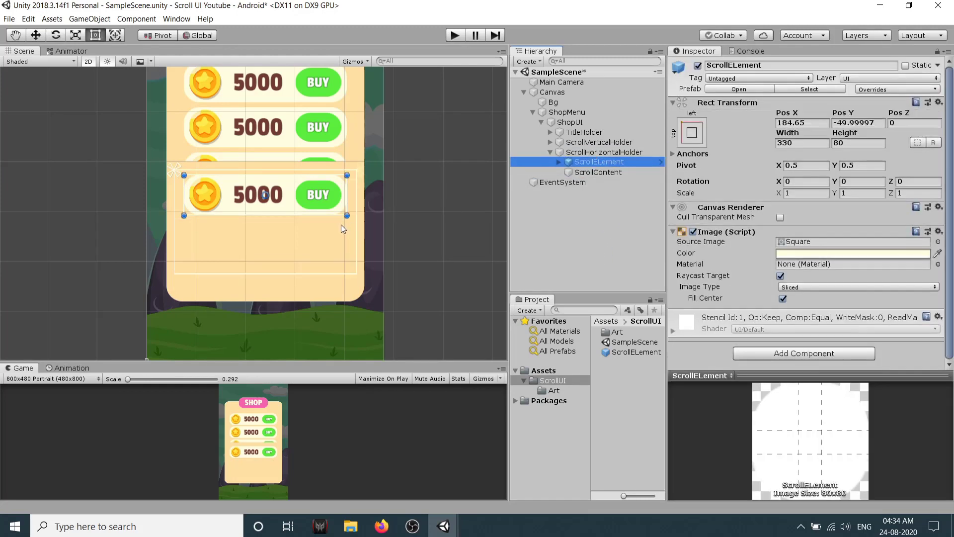
pyautogui.scroll(3, 355, 198)
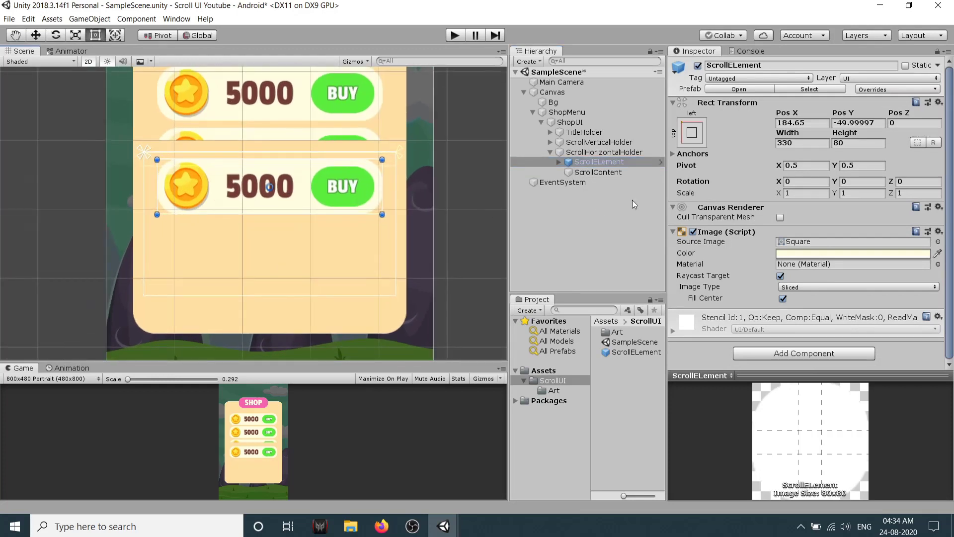
# Resize the moved ScrollELement to 100 wide by 125 high and move it down to about Pos Y -92
pyautogui.click(558, 161)
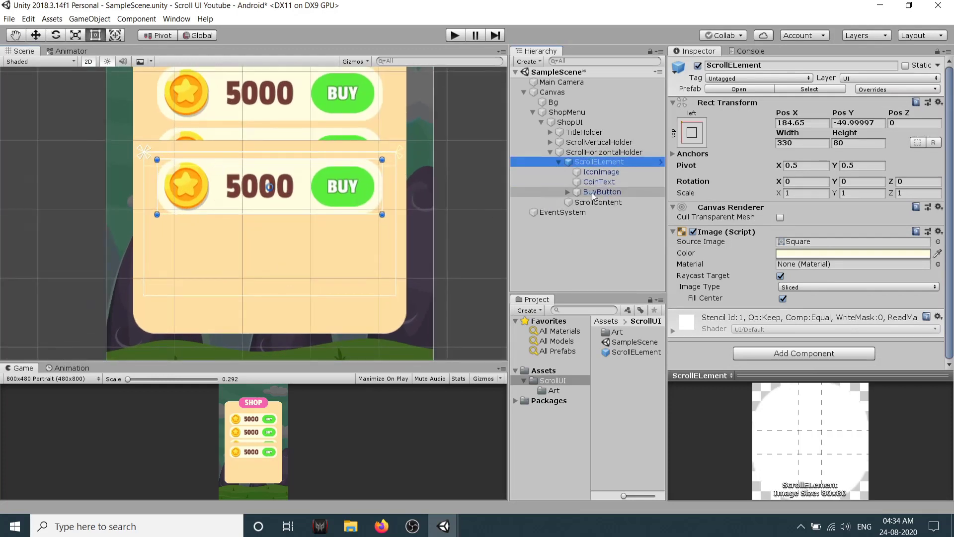
pyautogui.click(878, 144)
pyautogui.write('100')
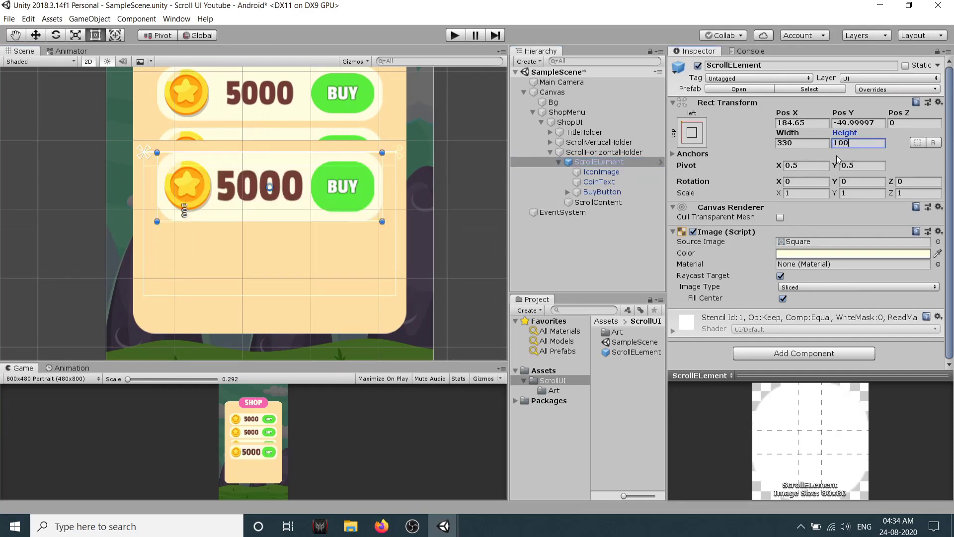
pyautogui.click(818, 144)
pyautogui.write('100')
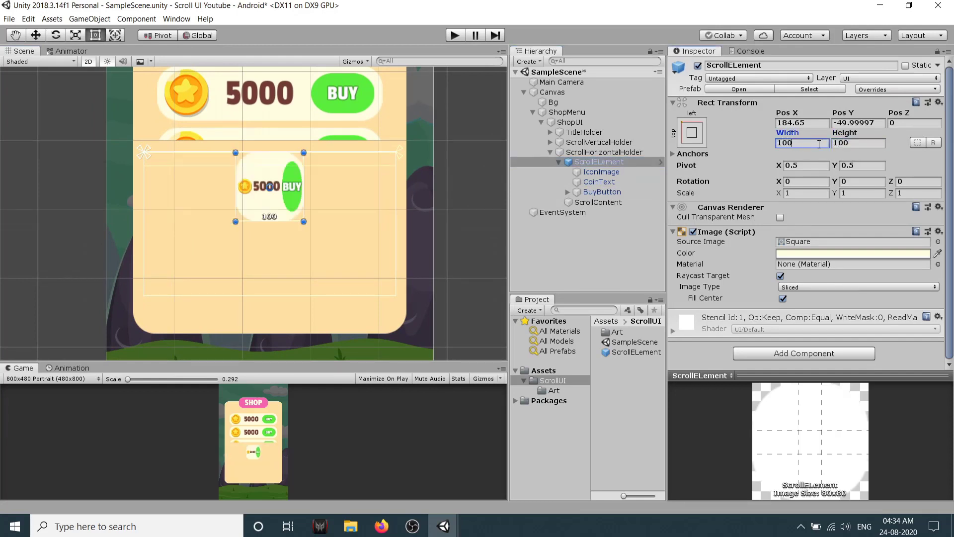
pyautogui.click(864, 143)
pyautogui.write('125')
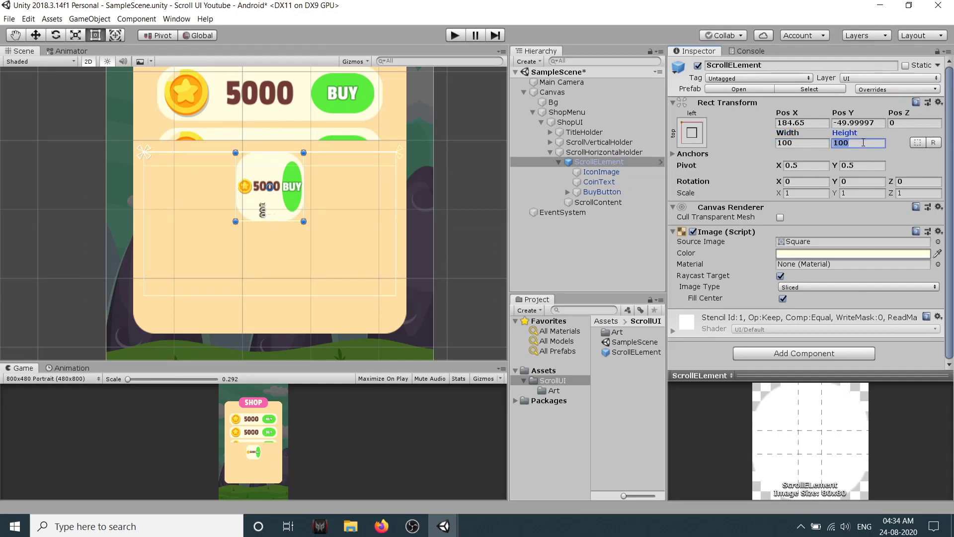
pyautogui.click(557, 162)
pyautogui.moveTo(274, 204); pyautogui.dragTo(275, 233)
# Anchor the ScrollELement's IconImage to the top centre, setting its pivot and position to match
pyautogui.click(558, 162)
pyautogui.click(601, 171)
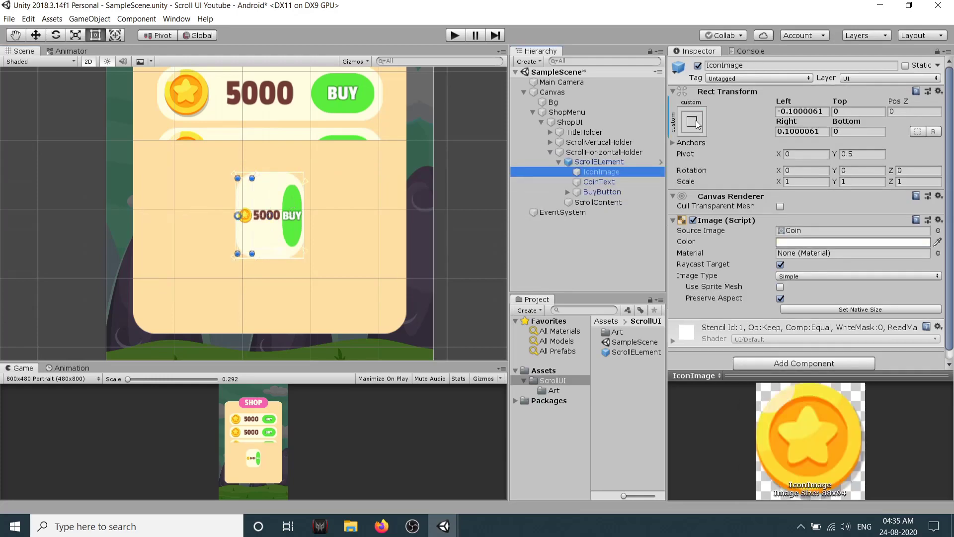
pyautogui.click(692, 120)
# Anchor CoinText to the middle centre of the ScrollELement, including its pivot and position
pyautogui.click(614, 182)
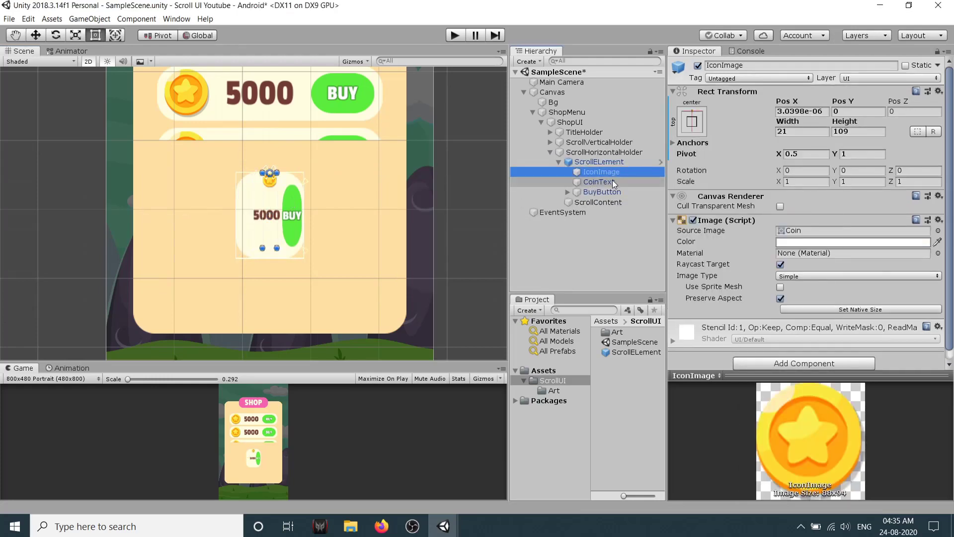
pyautogui.click(612, 182)
pyautogui.click(698, 128)
pyautogui.hotkey('alt', 'shift')
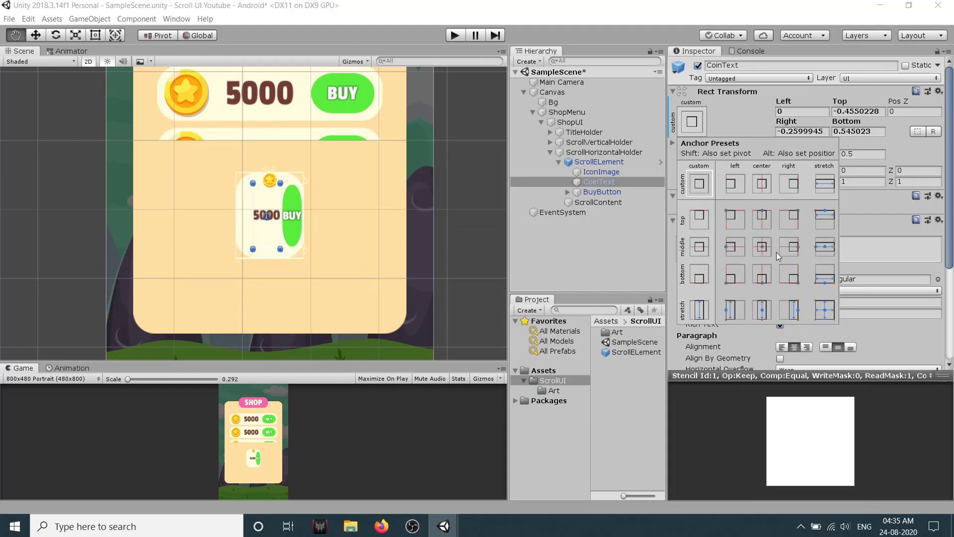
pyautogui.keyDown('alt'); pyautogui.keyDown('shift'); pyautogui.click(759, 251); pyautogui.keyUp('shift'); pyautogui.keyUp('alt')
# Anchor BuyButton to the bottom centre of the ScrollELement, including its pivot and position
pyautogui.click(601, 191)
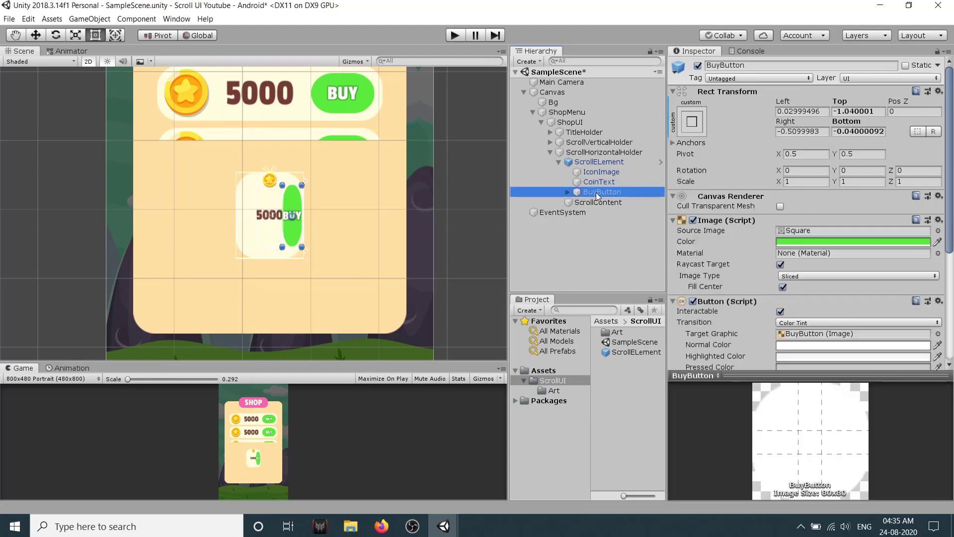
pyautogui.click(691, 121)
pyautogui.keyDown('alt'); pyautogui.keyDown('shift'); pyautogui.click(761, 273); pyautogui.keyUp('shift'); pyautogui.keyUp('alt')
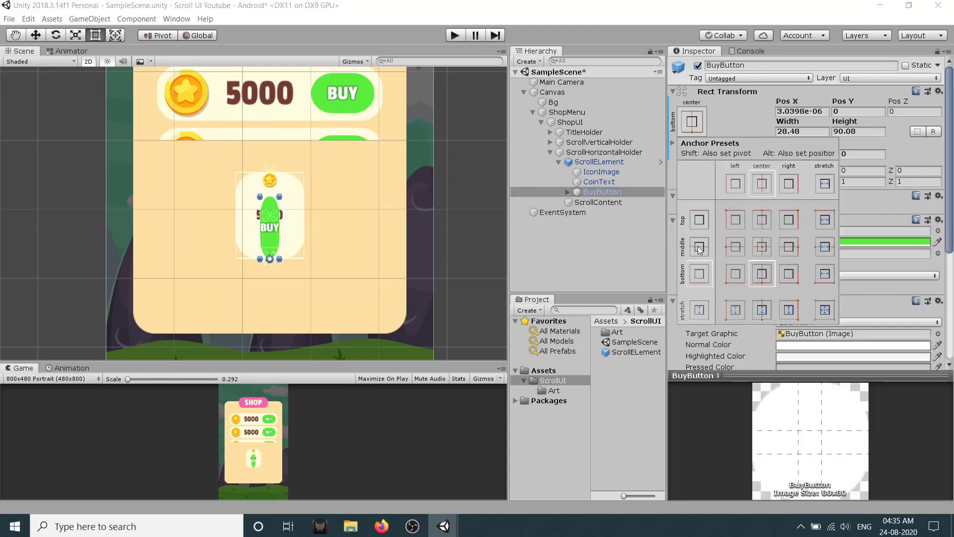
pyautogui.click(695, 123)
pyautogui.scroll(5, 251, 222)
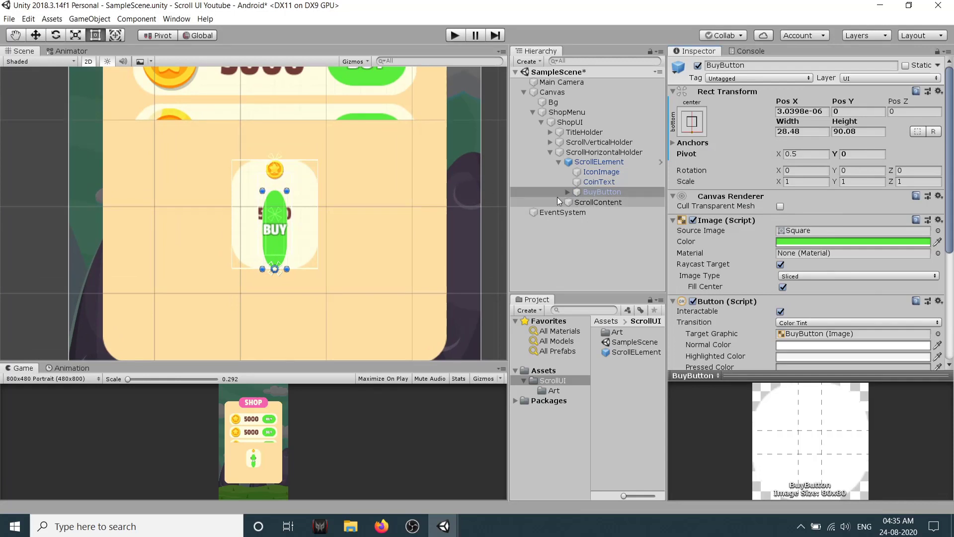
# Set the ScrollELement's width to 150 and height to 200, and move it down to about Pos Y -104
pyautogui.click(599, 161)
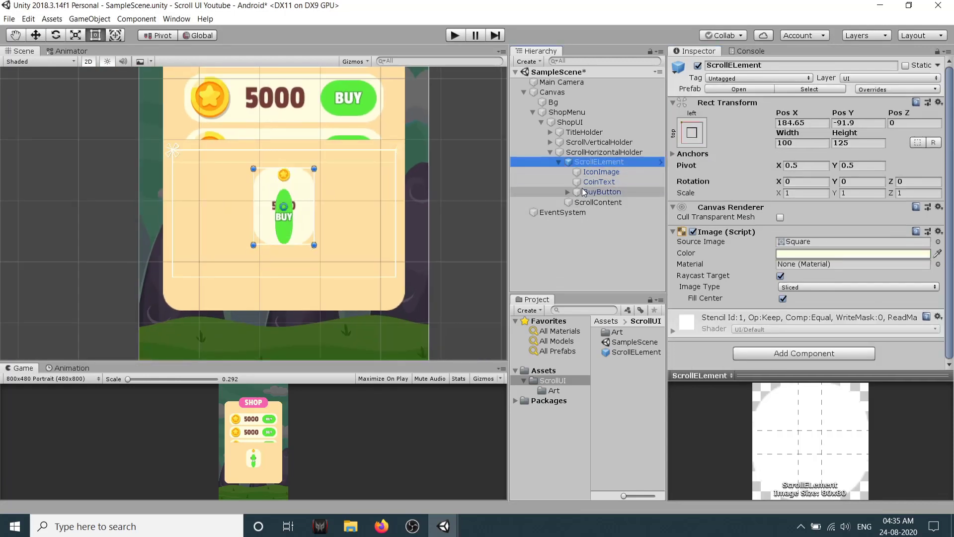
pyautogui.click(806, 144)
pyautogui.write('150')
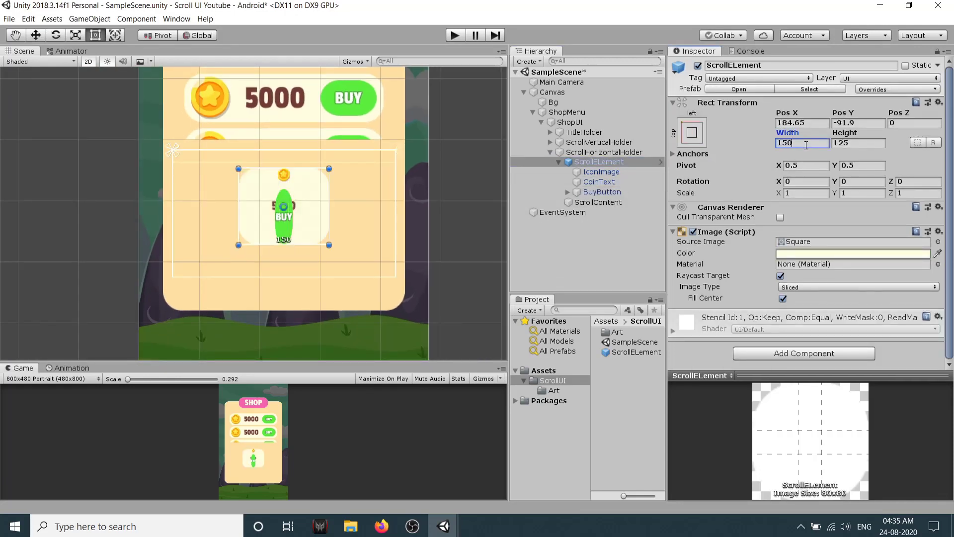
pyautogui.click(861, 143)
pyautogui.write('200')
pyautogui.scroll(-2, 384, 217)
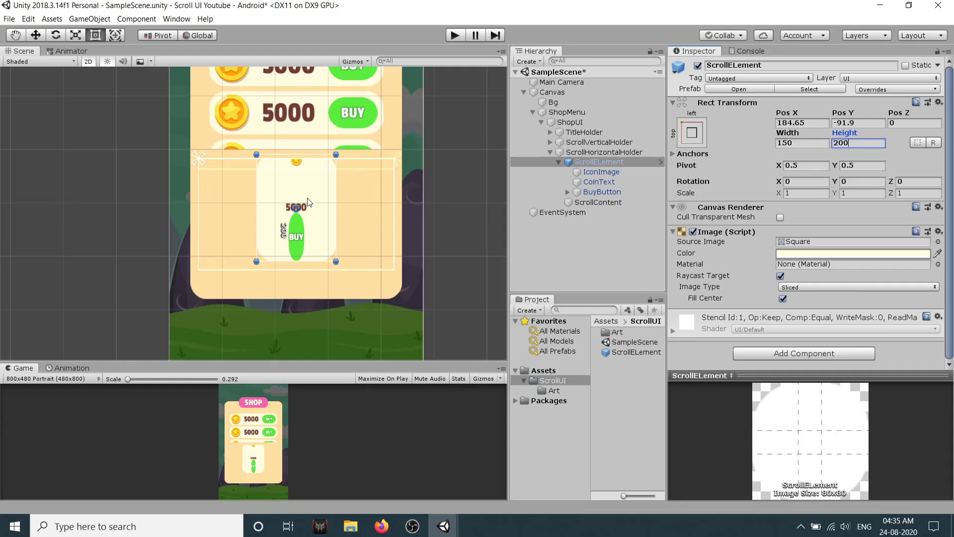
pyautogui.moveTo(323, 202); pyautogui.dragTo(323, 211)
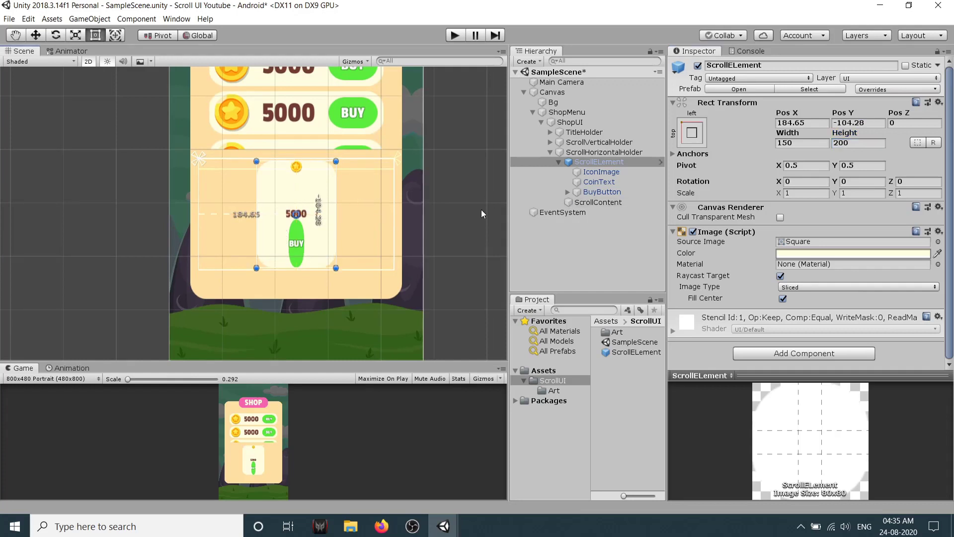
# Set the ScrollELement's width to 140 and height to 180
pyautogui.click(797, 144)
pyautogui.write('140')
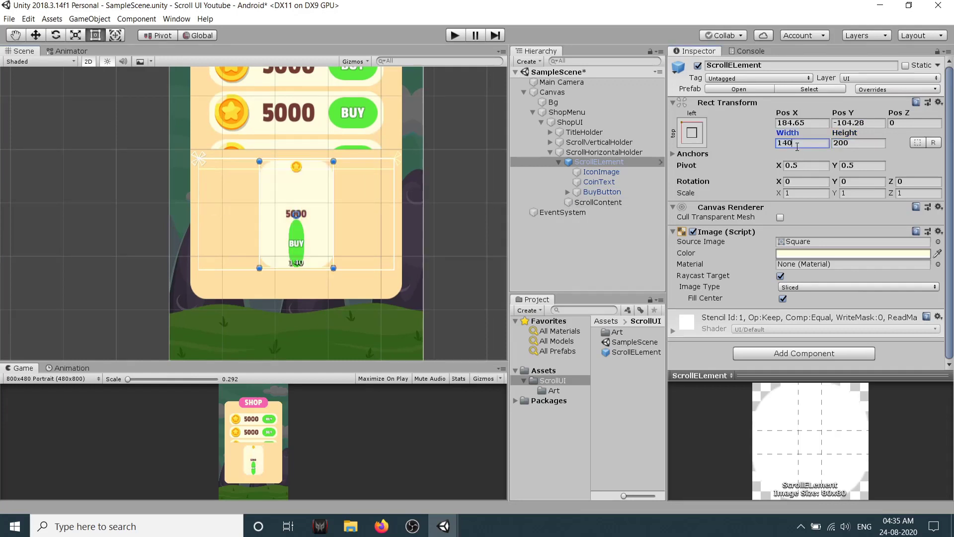
pyautogui.click(868, 141)
pyautogui.write('180')
# Set IconImage's width and height to 60 and centre it horizontally near the card's top edge, at about Pos Y -4
pyautogui.scroll(5, 286, 179)
pyautogui.click(612, 174)
pyautogui.scroll(6, 304, 179)
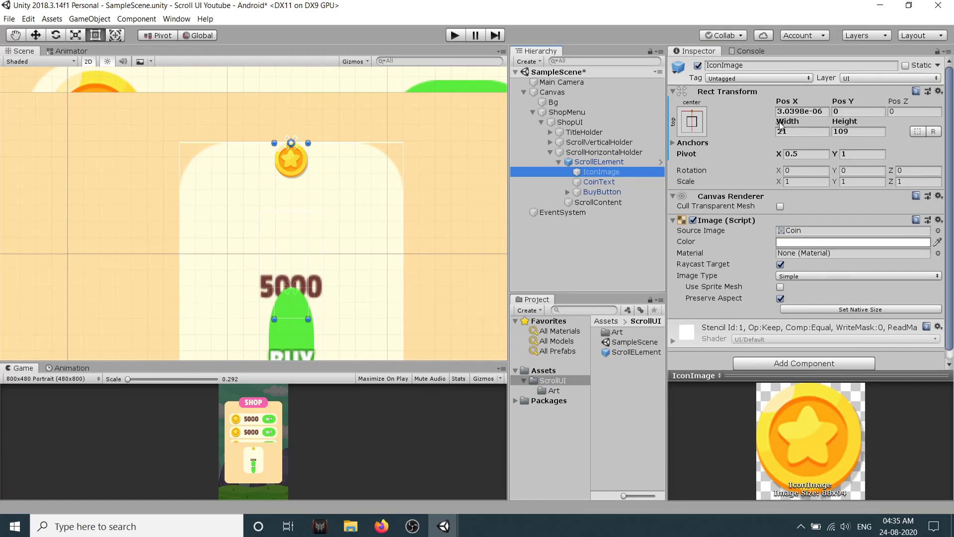
pyautogui.moveTo(781, 126); pyautogui.dragTo(840, 149)
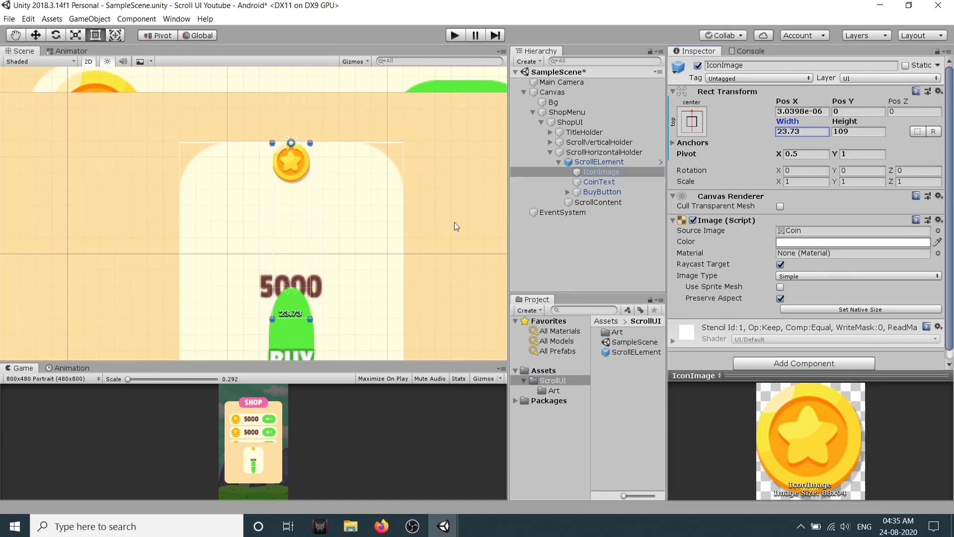
pyautogui.moveTo(309, 240); pyautogui.dragTo(363, 241)
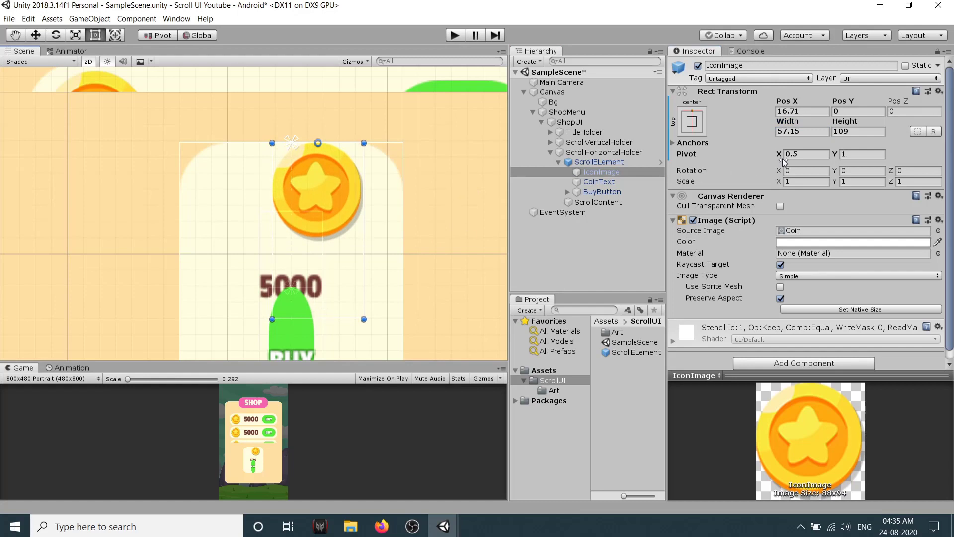
pyautogui.click(817, 135)
pyautogui.write('60')
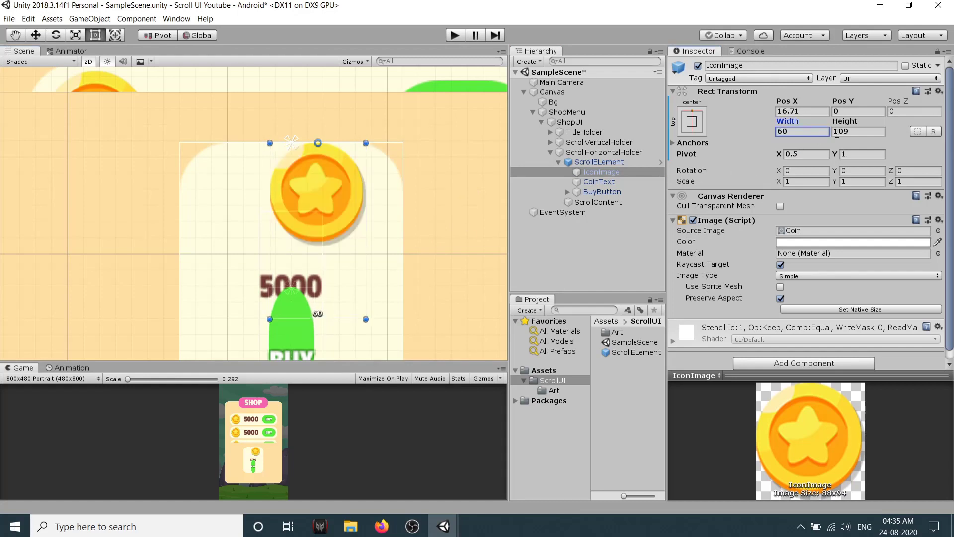
pyautogui.click(848, 133)
pyautogui.write('60')
pyautogui.scroll(3, 304, 198)
pyautogui.moveTo(349, 186); pyautogui.dragTo(314, 195)
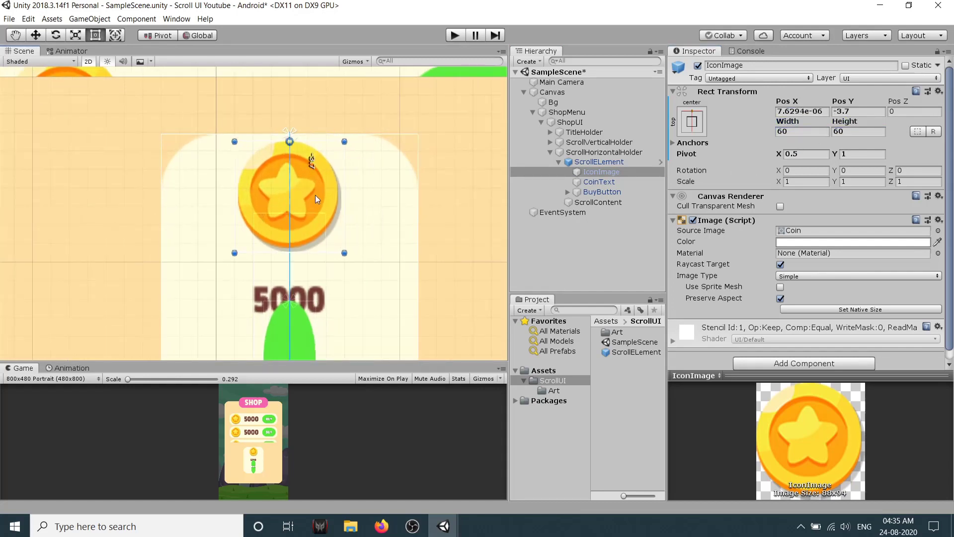
# Enlarge CoinText to about 108 wide by 52 high and keep it centred in the card
pyautogui.click(618, 183)
pyautogui.scroll(-5, 365, 210)
pyautogui.moveTo(367, 211); pyautogui.dragTo(391, 183, button='middle')
pyautogui.click(873, 134)
pyautogui.write('60')
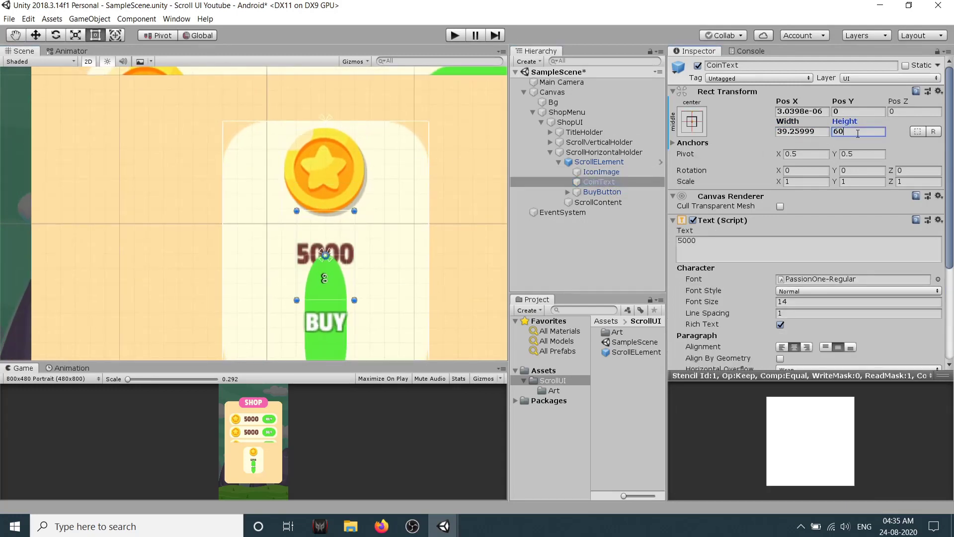
pyautogui.moveTo(355, 283); pyautogui.dragTo(405, 282)
pyautogui.moveTo(296, 284); pyautogui.dragTo(245, 283)
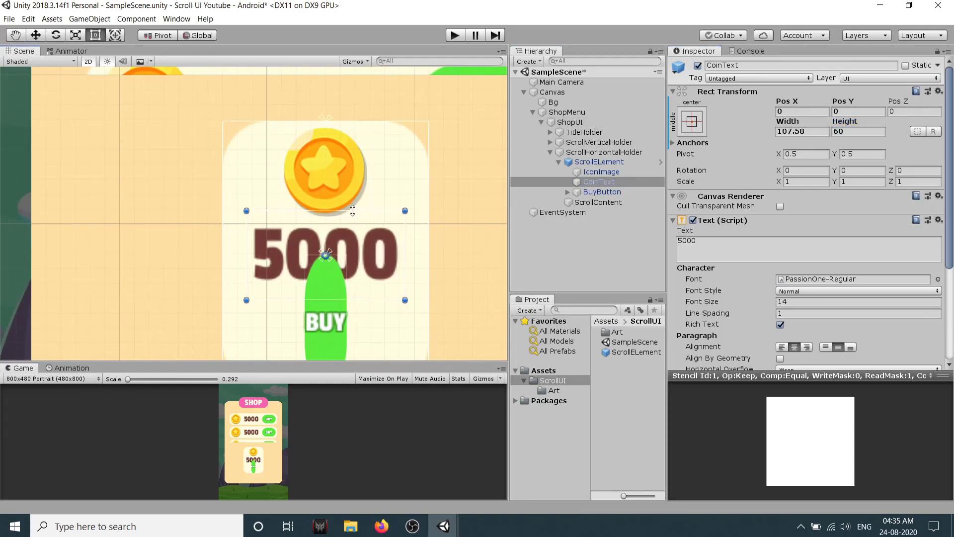
pyautogui.moveTo(352, 211); pyautogui.dragTo(350, 223)
pyautogui.moveTo(363, 262); pyautogui.dragTo(364, 257)
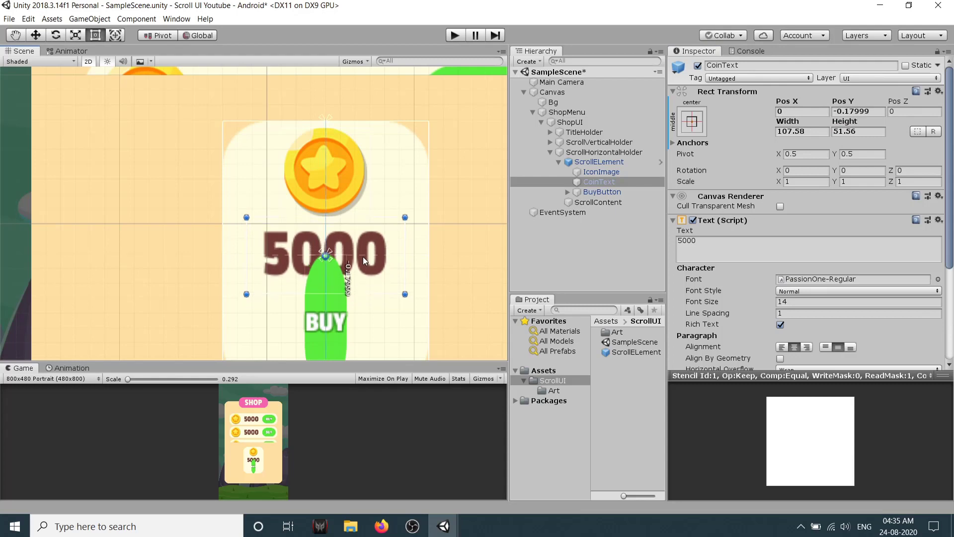
# Resize BuyButton to about 95 wide by 47 high and centre it above the card's bottom edge at about Pos Y 11
pyautogui.scroll(-6, 364, 212)
pyautogui.moveTo(364, 211); pyautogui.dragTo(364, 151, button='middle')
pyautogui.click(596, 192)
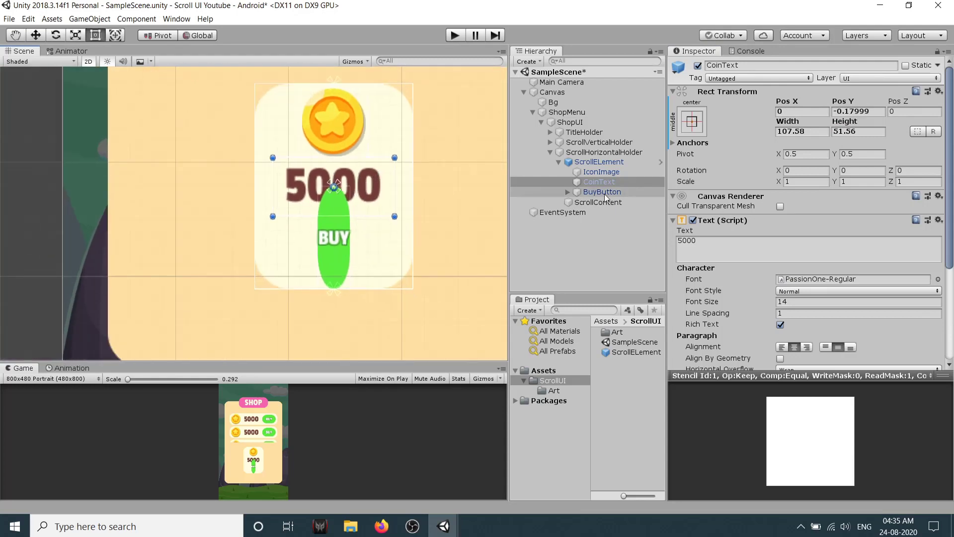
pyautogui.moveTo(333, 187); pyautogui.dragTo(387, 262)
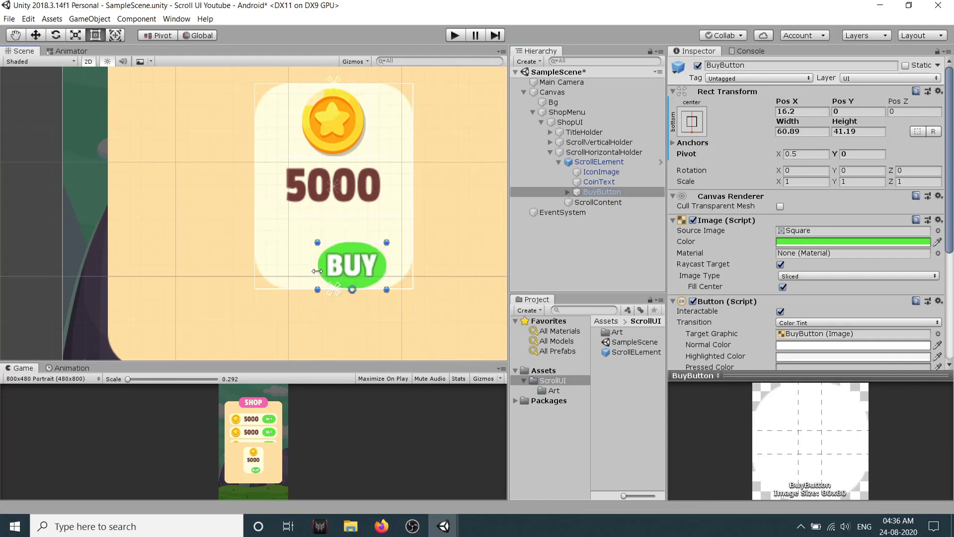
pyautogui.moveTo(313, 271); pyautogui.dragTo(274, 271)
pyautogui.moveTo(350, 242); pyautogui.dragTo(350, 235)
pyautogui.moveTo(351, 275); pyautogui.dragTo(355, 261)
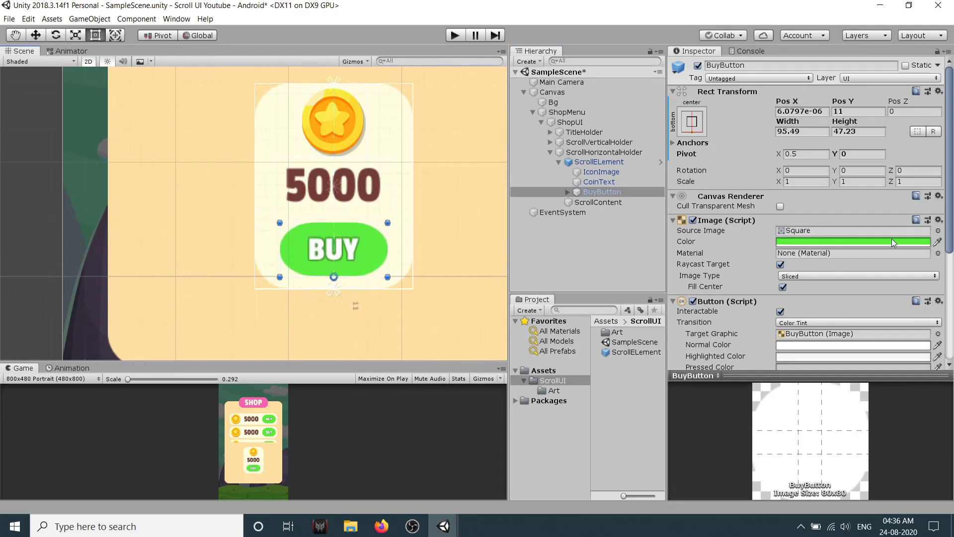
pyautogui.scroll(-3, 896, 237)
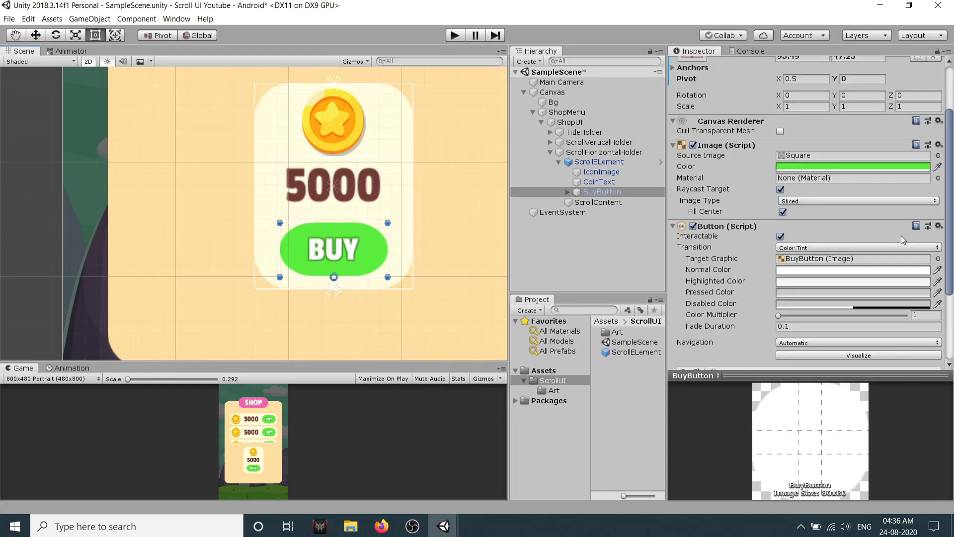
pyautogui.click(823, 200)
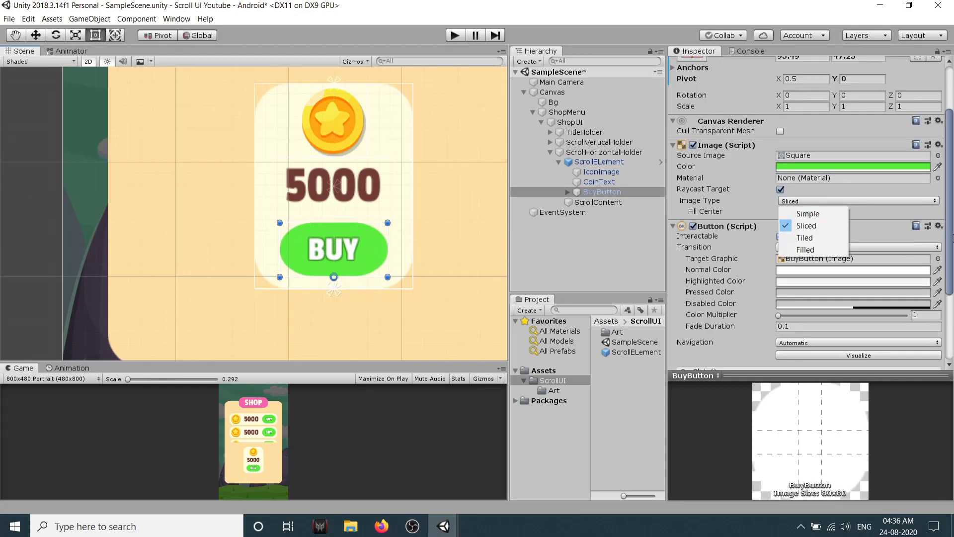
pyautogui.click(952, 239)
pyautogui.scroll(8, 309, 236)
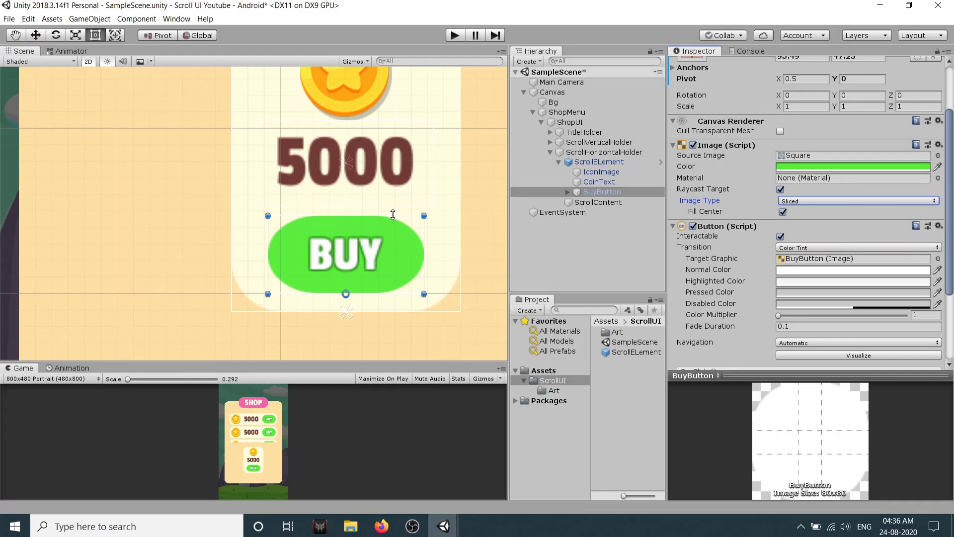
# Lower BuyButton's top edge slightly to reduce the button's height
pyautogui.moveTo(392, 214); pyautogui.dragTo(392, 218)
pyautogui.moveTo(392, 219); pyautogui.dragTo(356, 227, button='middle')
pyautogui.scroll(-4, 365, 226)
# Select CoinText and display the scene in Wireframe shading mode
pyautogui.click(588, 183)
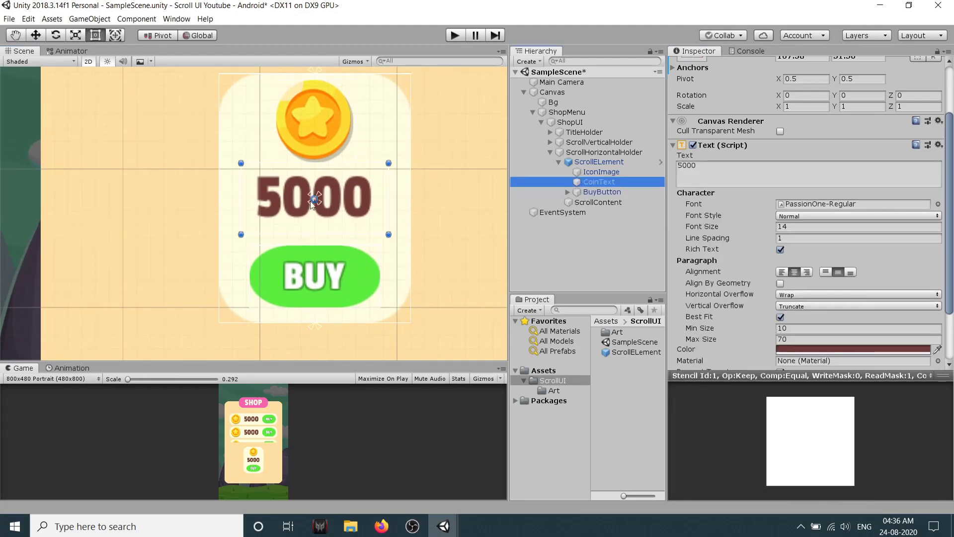
pyautogui.click(43, 62)
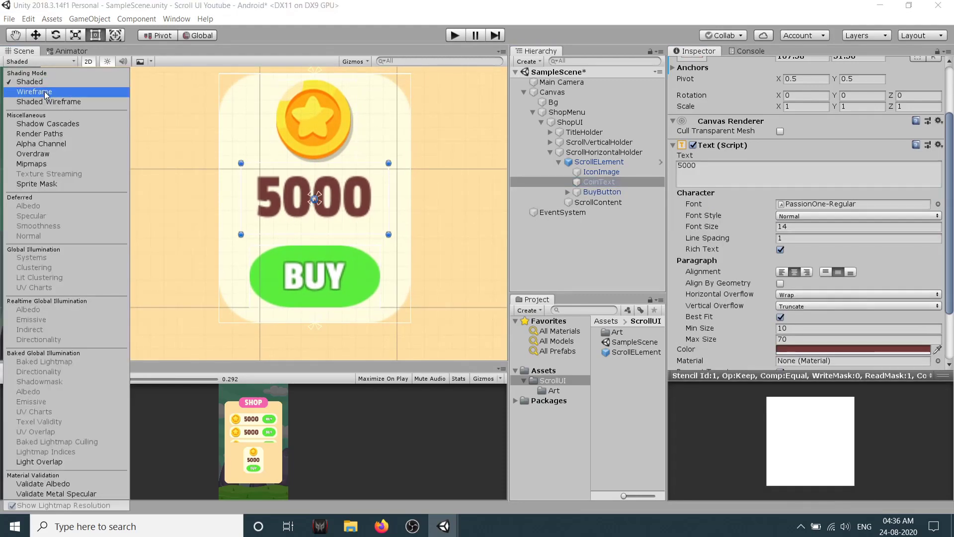
pyautogui.click(44, 92)
pyautogui.scroll(2, 382, 160)
pyautogui.moveTo(378, 140); pyautogui.dragTo(382, 175, button='middle')
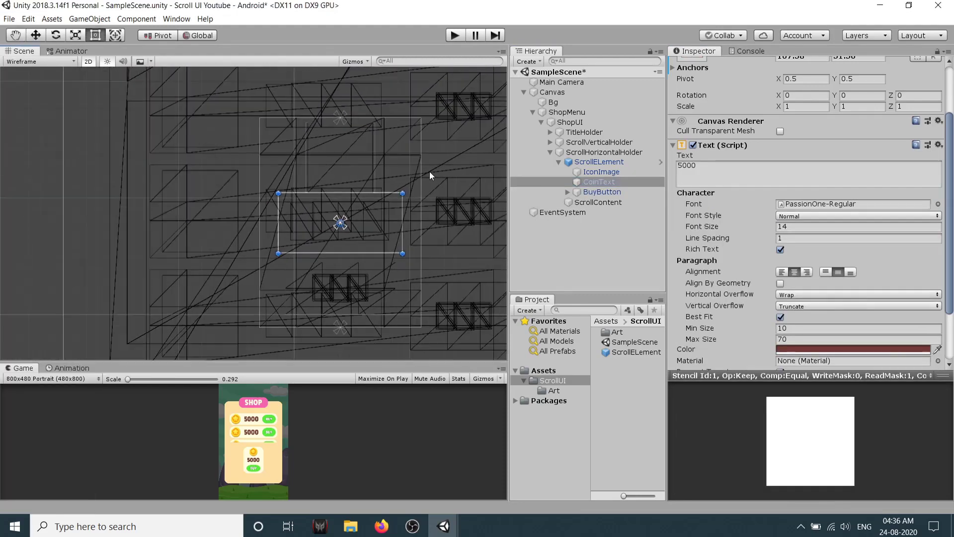
# Deactivate the ScrollVerticalHolder object to clear the wireframe view around the horizontal card
pyautogui.click(590, 143)
pyautogui.scroll(-4, 304, 199)
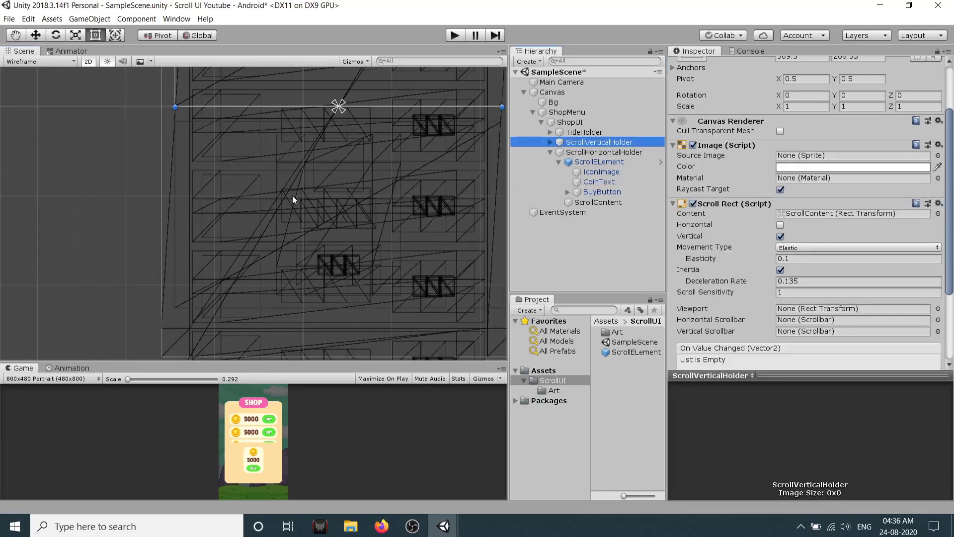
pyautogui.moveTo(304, 200); pyautogui.dragTo(241, 192, button='middle')
pyautogui.scroll(3, 732, 86)
pyautogui.click(697, 66)
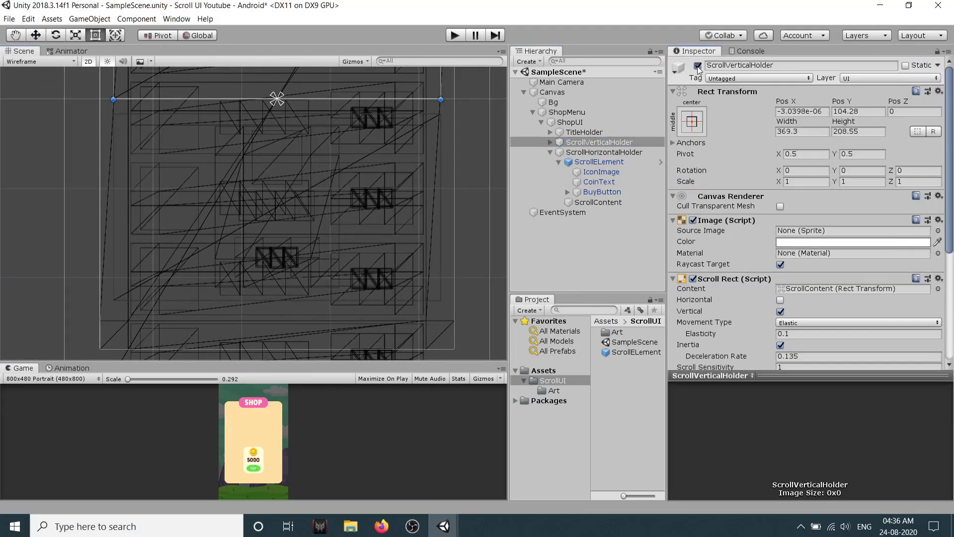
pyautogui.click(698, 67)
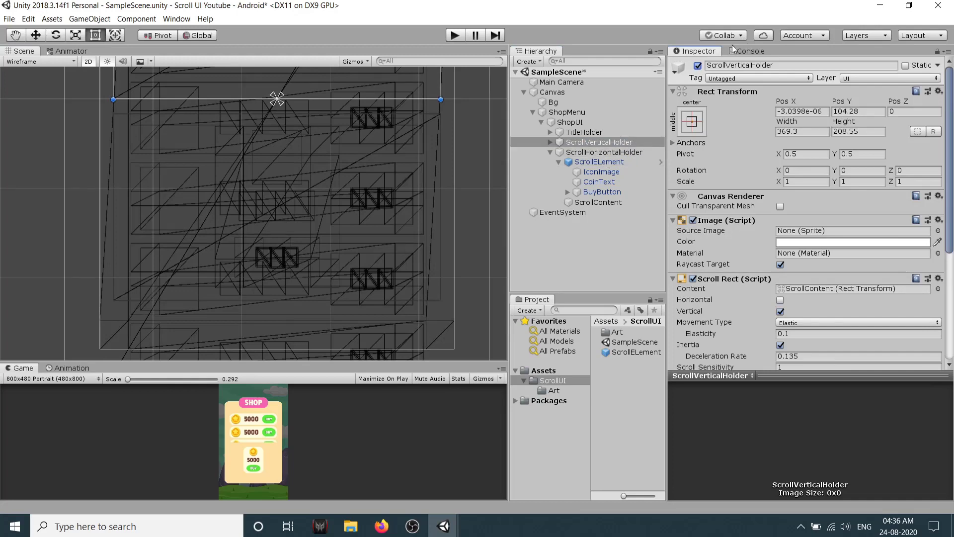
pyautogui.click(698, 66)
pyautogui.moveTo(426, 194); pyautogui.dragTo(427, 121, button='middle')
pyautogui.scroll(4, 273, 121)
pyautogui.moveTo(273, 121); pyautogui.dragTo(287, 163, button='middle')
# Rename the ScrollELement under ScrollHorizontalHolder to ScrollHELement
pyautogui.click(600, 155)
pyautogui.click(601, 162)
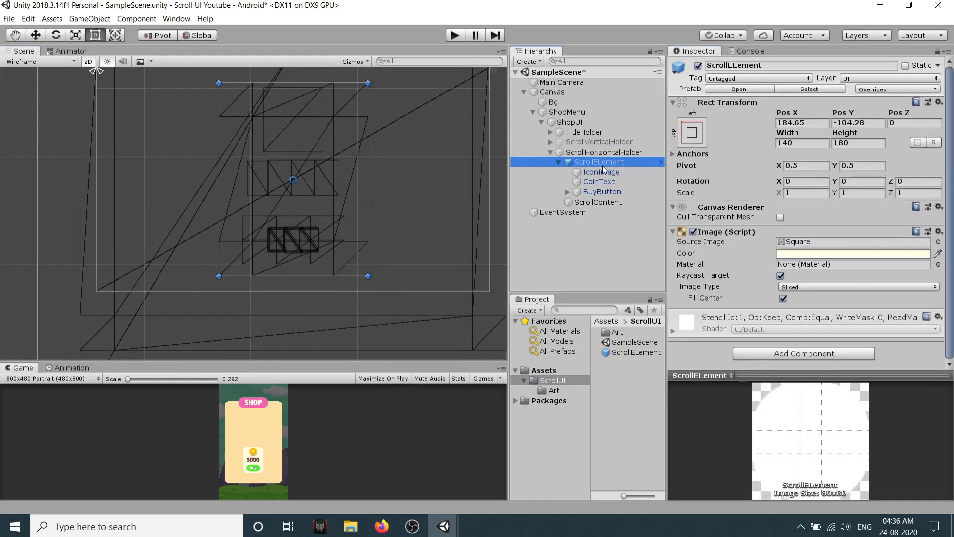
pyautogui.click(787, 64)
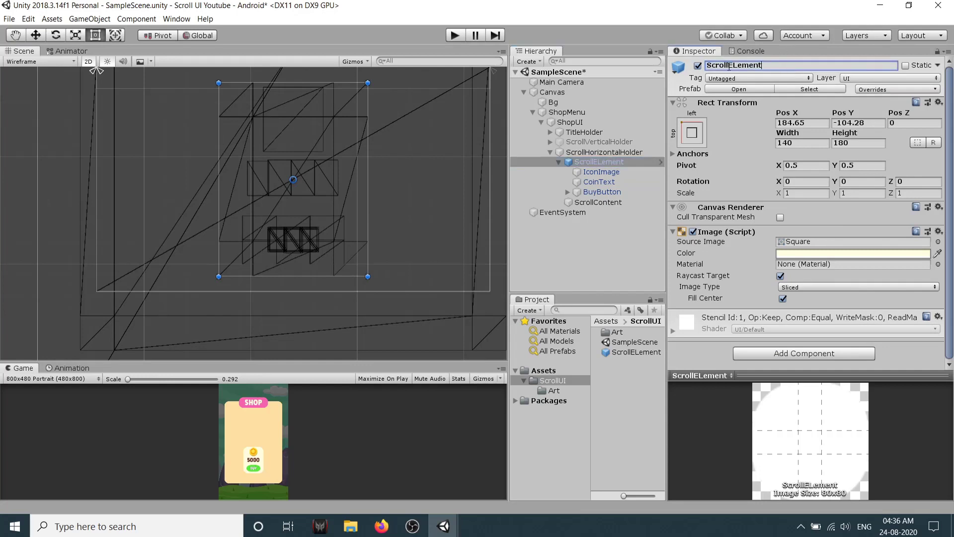
pyautogui.write('H')
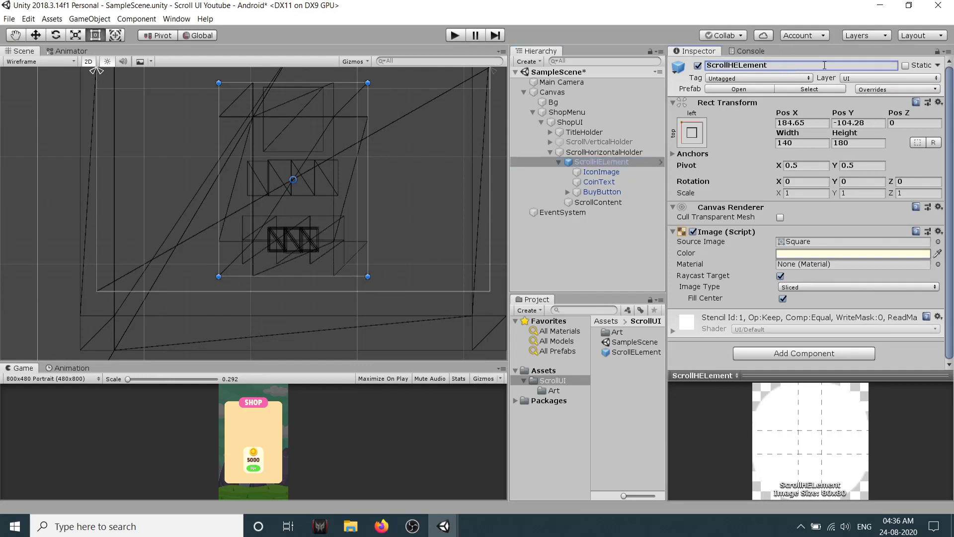
# Spread IconImage's anchors out to the four corners of its rectangle
pyautogui.moveTo(316, 211); pyautogui.dragTo(301, 244, button='middle')
pyautogui.click(586, 182)
pyautogui.click(587, 175)
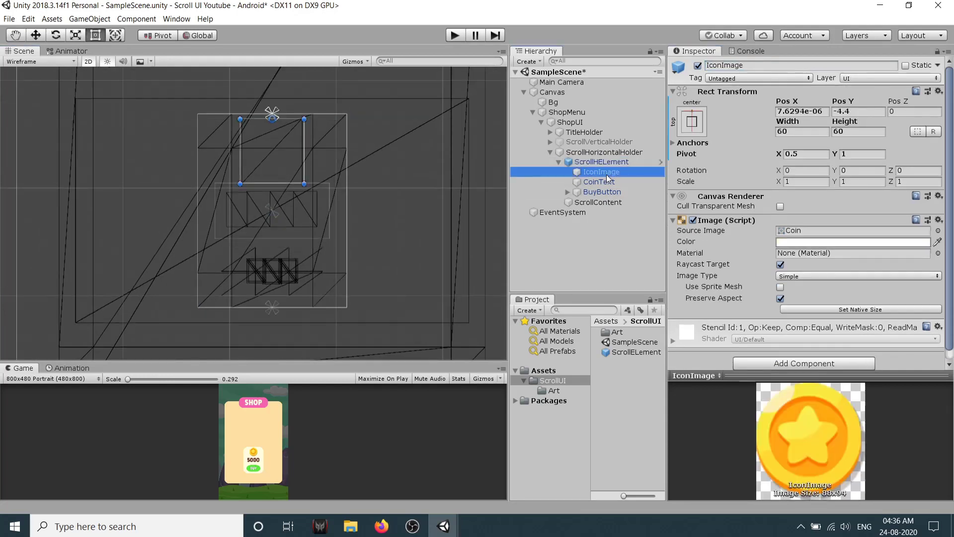
pyautogui.scroll(5, 287, 139)
pyautogui.moveTo(272, 115); pyautogui.dragTo(286, 153, button='middle')
pyautogui.moveTo(281, 144); pyautogui.dragTo(327, 244)
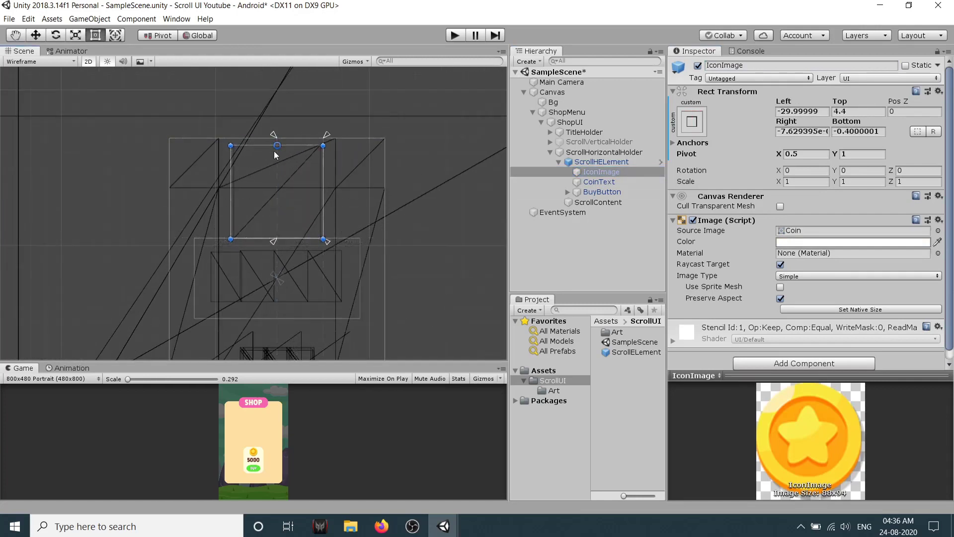
pyautogui.moveTo(273, 135); pyautogui.dragTo(227, 141)
# Spread CoinText's anchors out to the corners of its text box
pyautogui.click(596, 181)
pyautogui.moveTo(306, 280); pyautogui.dragTo(316, 225, button='middle')
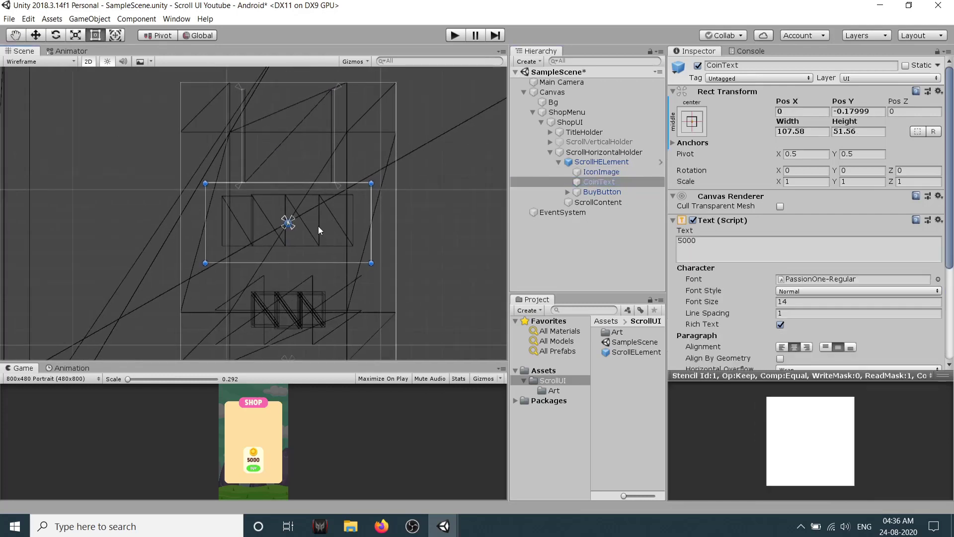
pyautogui.moveTo(292, 219); pyautogui.dragTo(375, 179)
pyautogui.moveTo(286, 229); pyautogui.dragTo(202, 264)
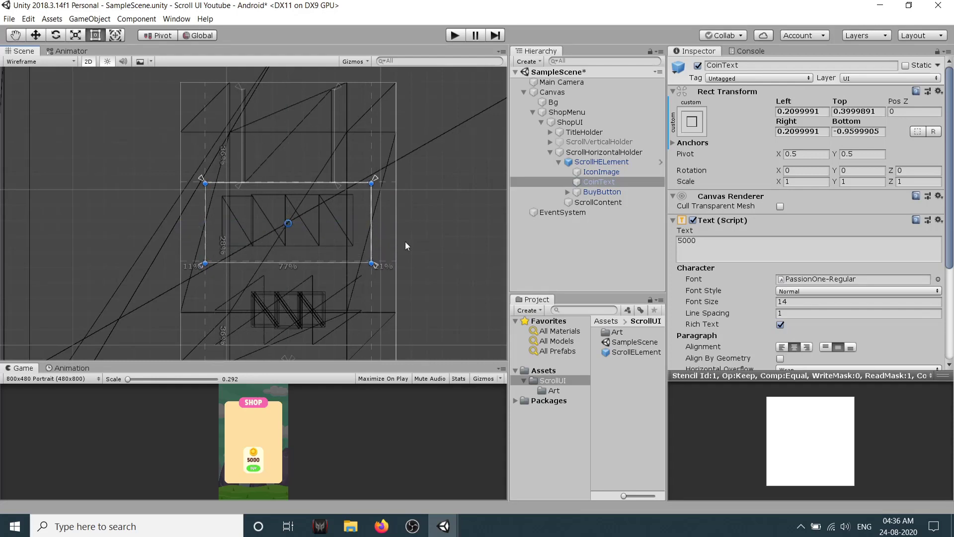
# Spread BuyButton's anchors out to the four corners of the button
pyautogui.click(613, 193)
pyautogui.moveTo(296, 275); pyautogui.dragTo(306, 245, button='middle')
pyautogui.moveTo(302, 332); pyautogui.dragTo(374, 244)
pyautogui.moveTo(294, 338); pyautogui.dragTo(221, 319)
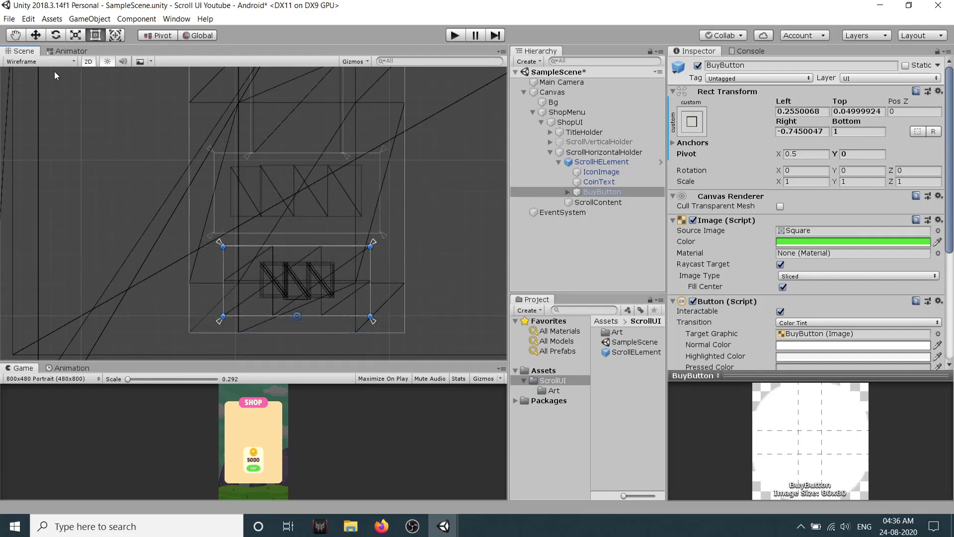
# Return the scene to Shaded mode and enlarge the Game view for a bigger preview
pyautogui.click(52, 64)
pyautogui.click(47, 83)
pyautogui.scroll(-11, 312, 164)
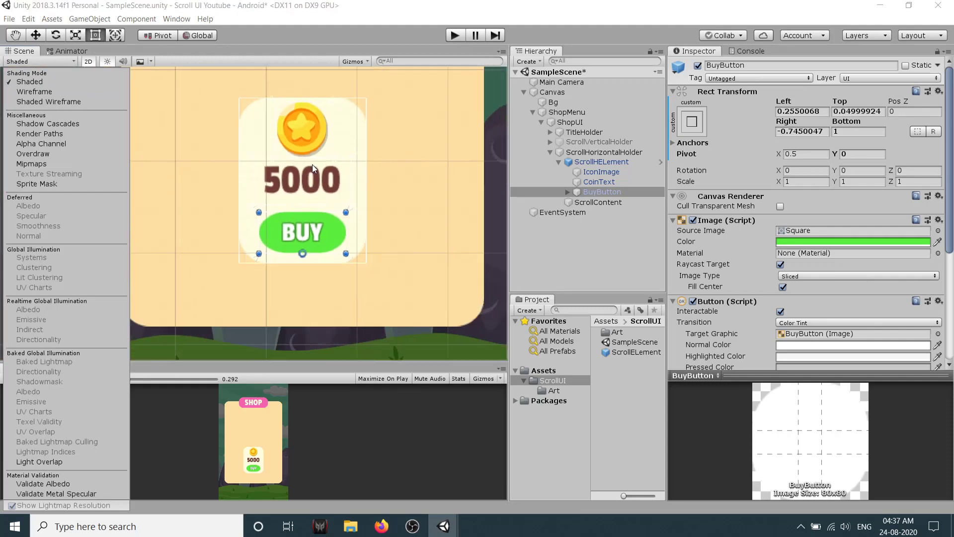
pyautogui.scroll(-2, 312, 165)
pyautogui.moveTo(347, 359); pyautogui.dragTo(347, 198)
pyautogui.click(580, 235)
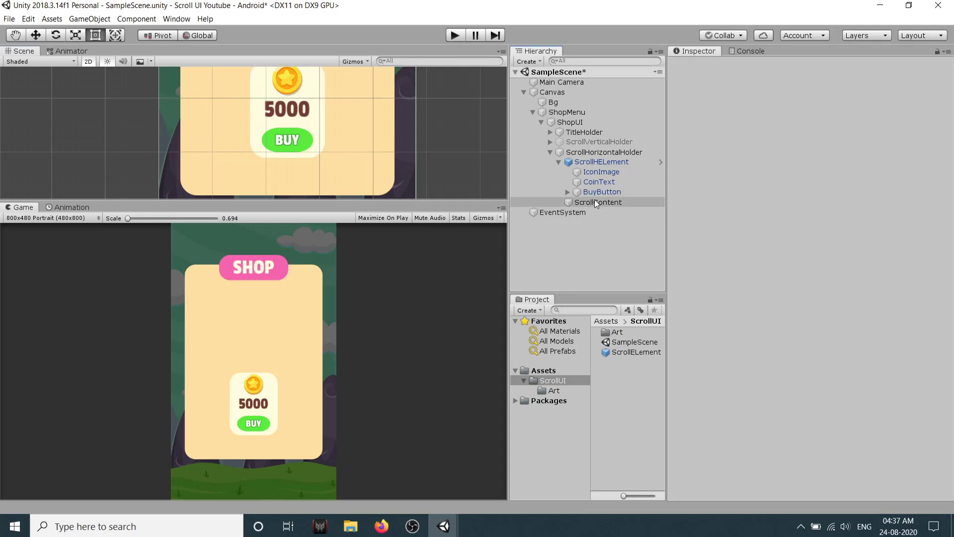
# Save ScrollHELement as a new original prefab in the ScrollUI assets folder
pyautogui.click(593, 163)
pyautogui.moveTo(594, 165); pyautogui.dragTo(637, 396)
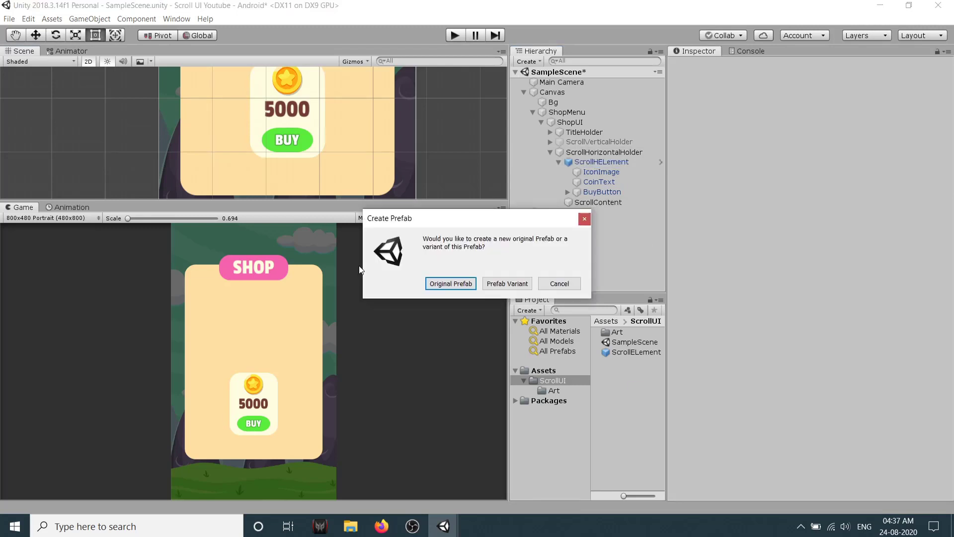
pyautogui.click(449, 281)
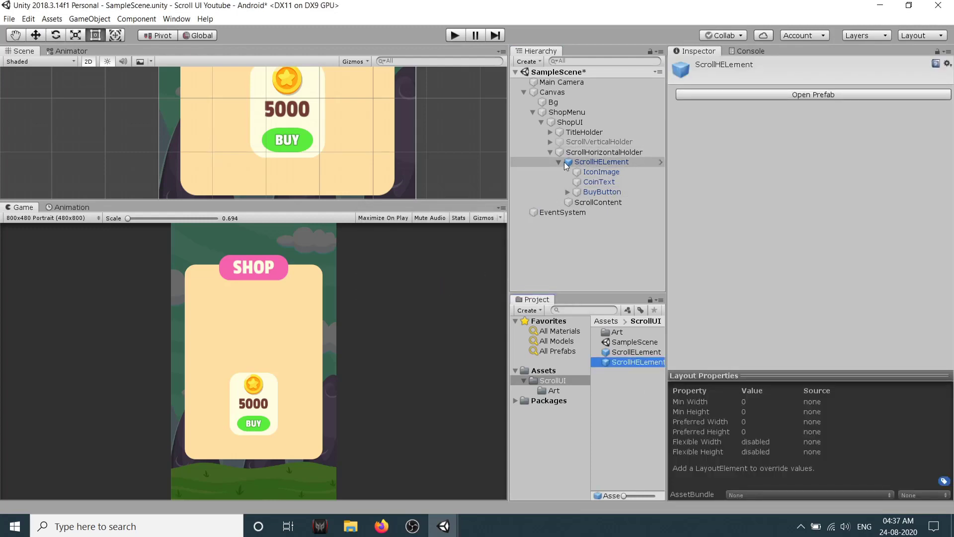
# Collapse ScrollHELement and make it a child of ScrollContent in ScrollHorizontalHolder
pyautogui.click(559, 162)
pyautogui.click(587, 163)
pyautogui.moveTo(588, 164); pyautogui.dragTo(599, 175)
# Reactivate ScrollVerticalHolder, give the Scene view more room, and save the scene
pyautogui.click(610, 143)
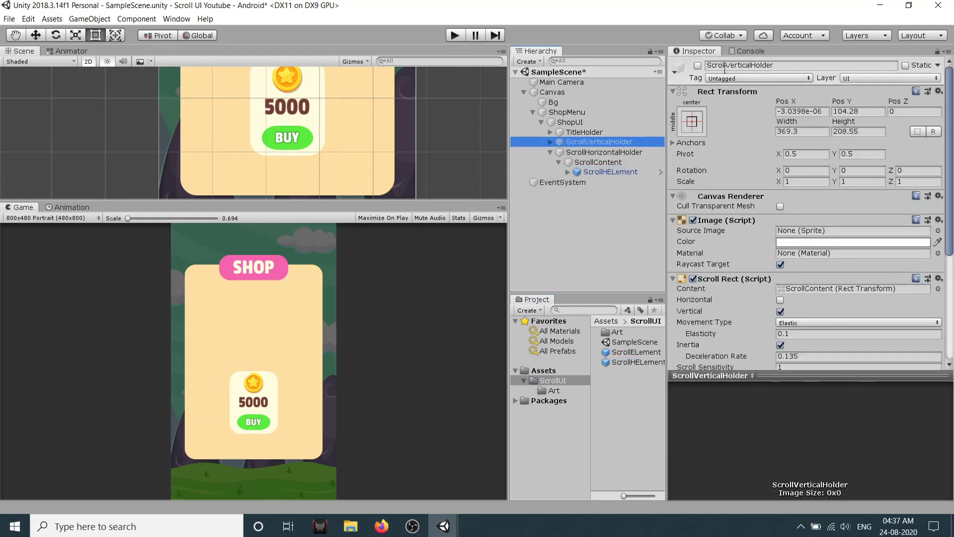
pyautogui.click(697, 66)
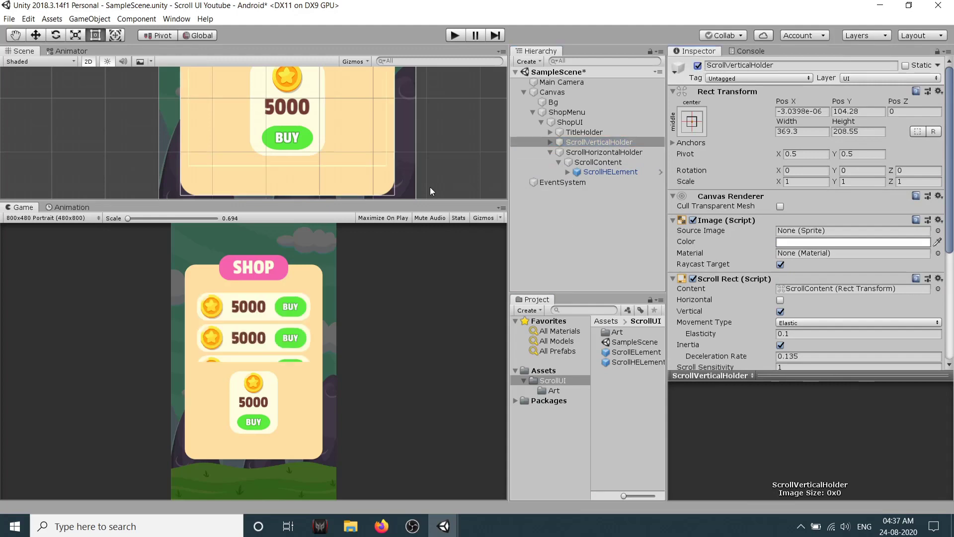
pyautogui.scroll(-4, 385, 147)
pyautogui.moveTo(401, 200); pyautogui.dragTo(402, 232)
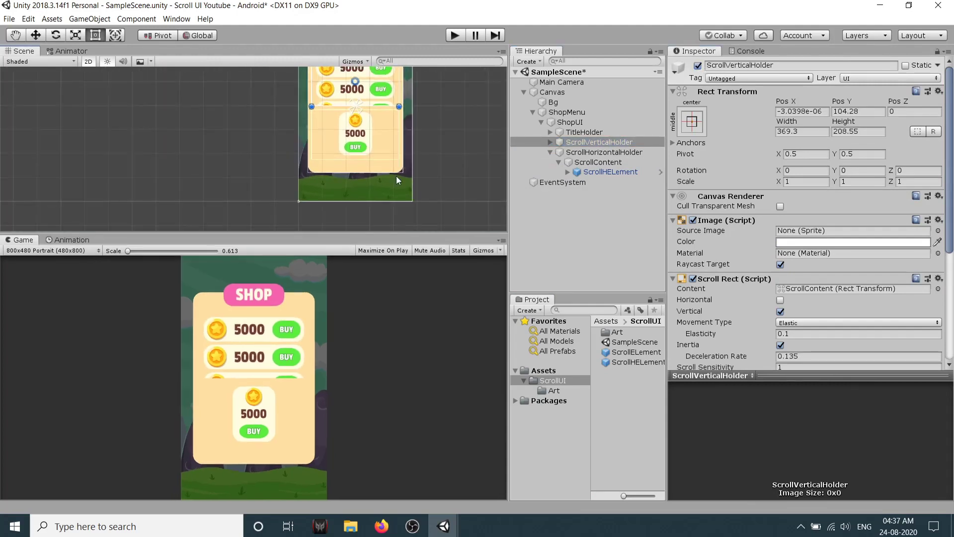
pyautogui.scroll(-1, 399, 159)
pyautogui.moveTo(398, 159); pyautogui.dragTo(334, 181, button='middle')
pyautogui.hotkey('ctrl', 's')
# Replace the Vertical Layout Group on the horizontal holder's ScrollContent with a Horizontal Layout Group
pyautogui.click(591, 164)
pyautogui.scroll(-2, 889, 219)
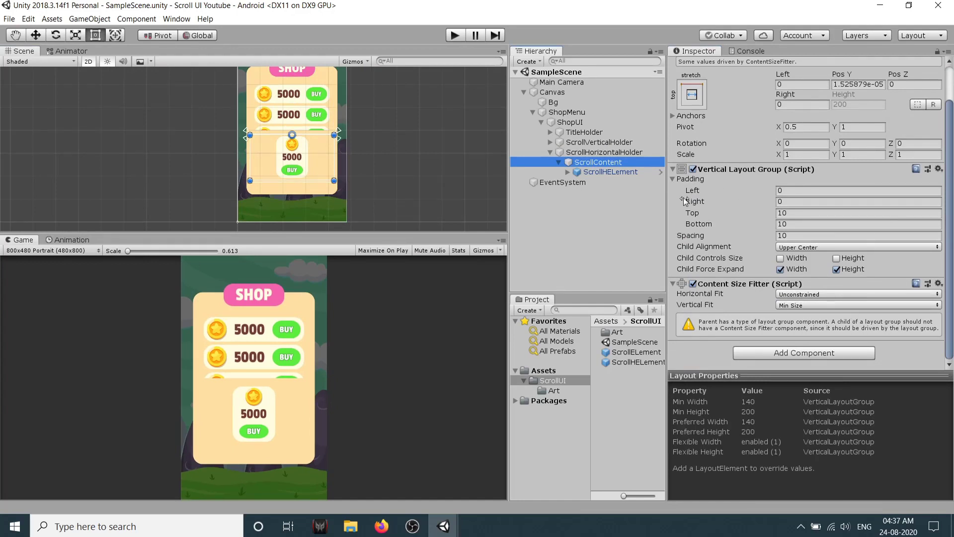
pyautogui.click(939, 169)
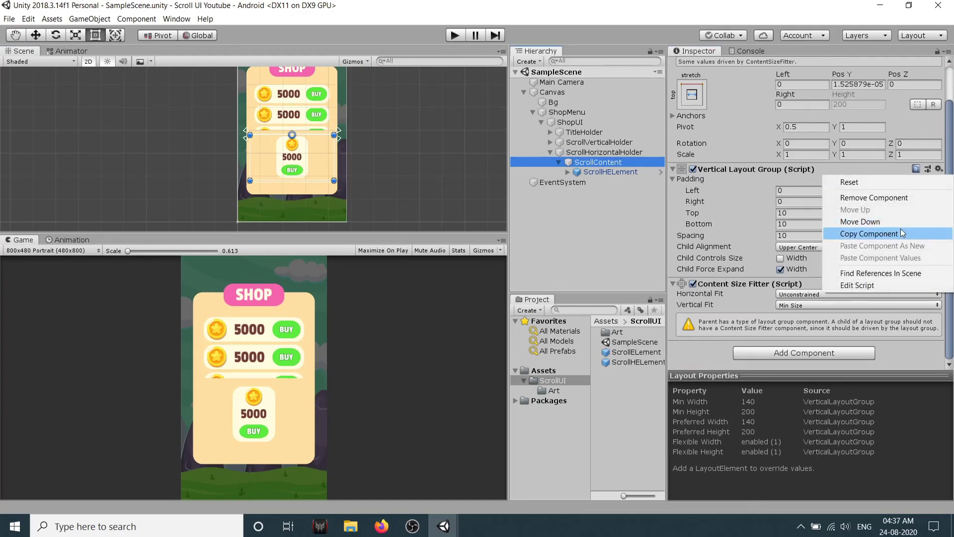
pyautogui.click(872, 197)
pyautogui.click(808, 281)
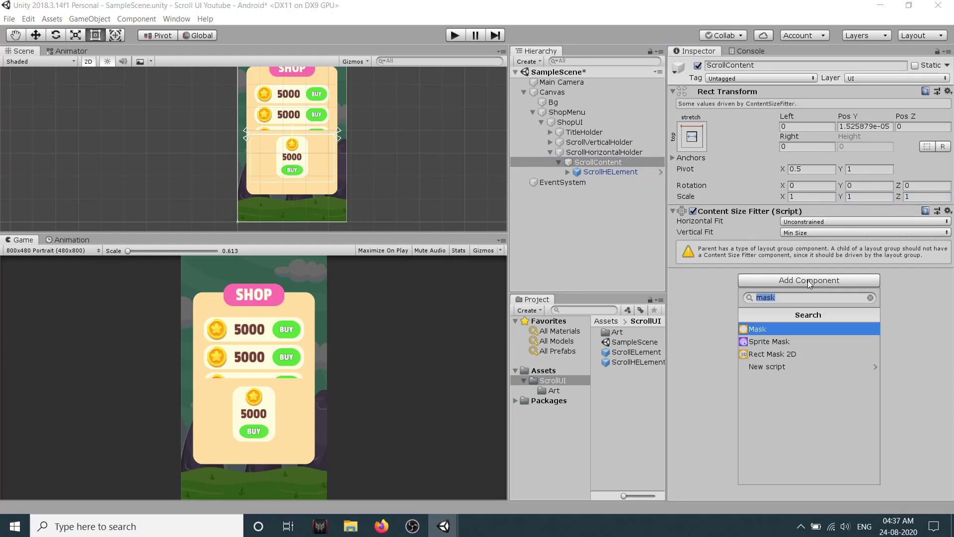
pyautogui.write('hor')
pyautogui.press('Return')
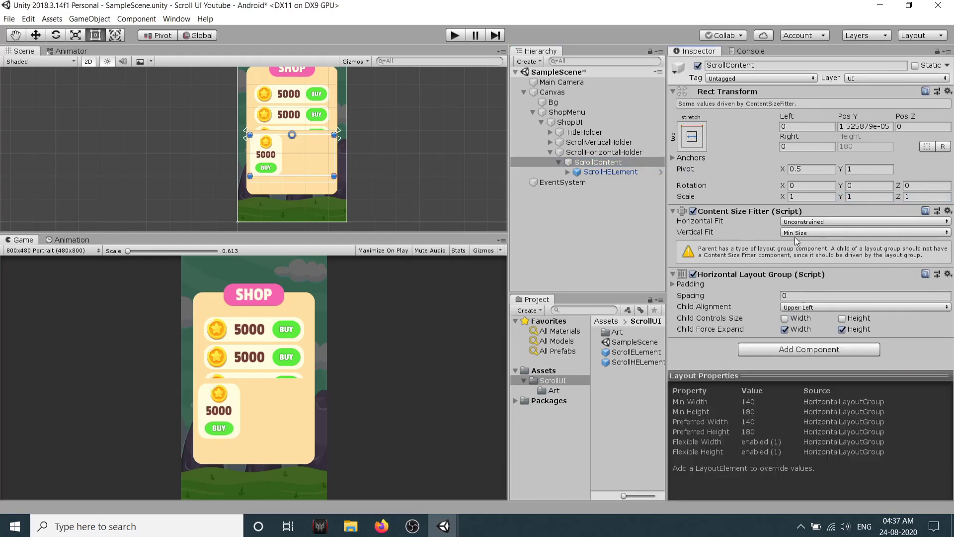
# Set ScrollContent's Content Size Fitter to Unconstrained vertical fit and Min Size horizontal fit
pyautogui.click(831, 233)
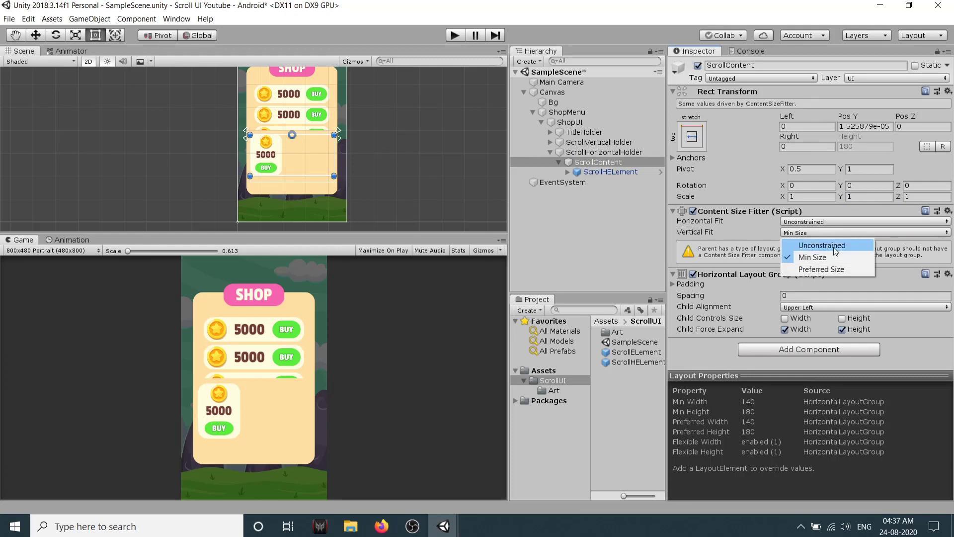
pyautogui.click(810, 243)
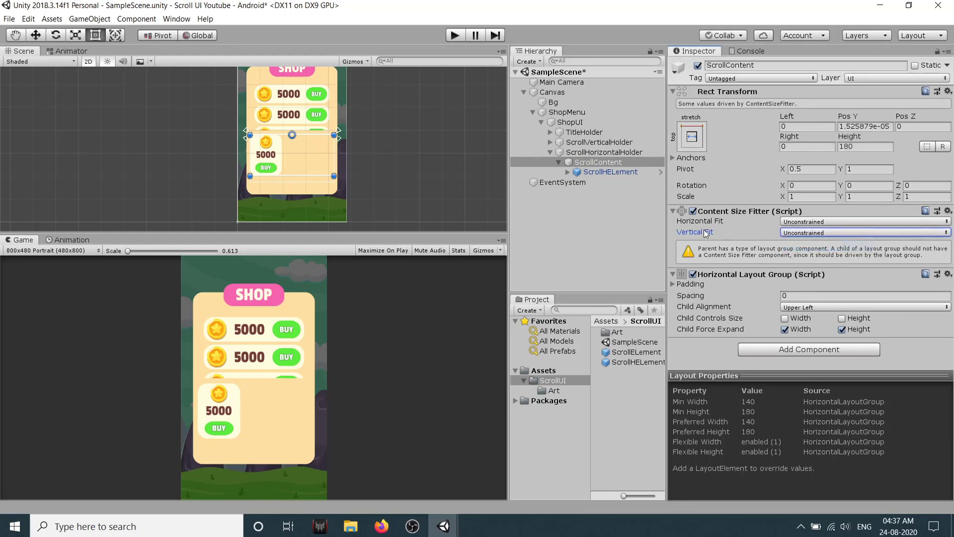
pyautogui.click(827, 222)
pyautogui.click(822, 245)
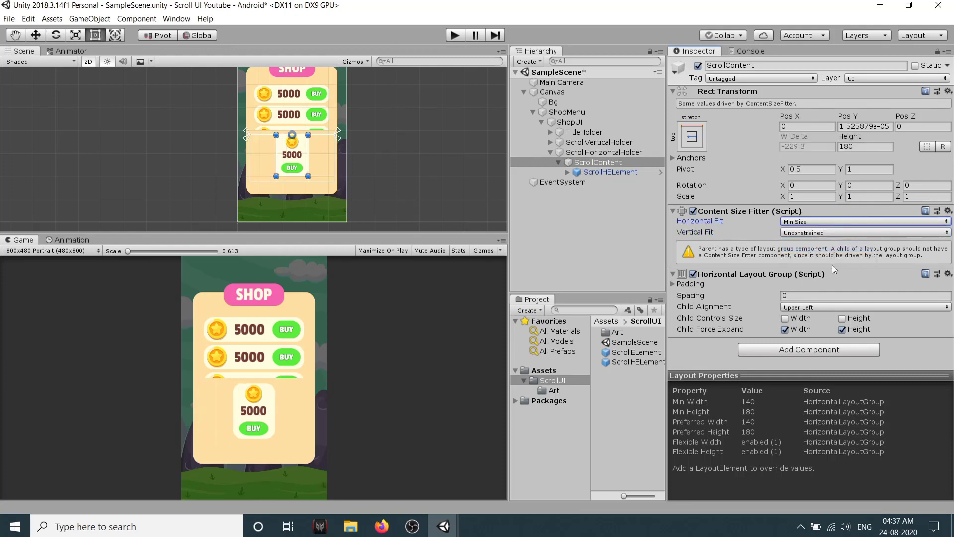
# Duplicate ScrollHELement five times inside ScrollContent
pyautogui.scroll(3, 289, 166)
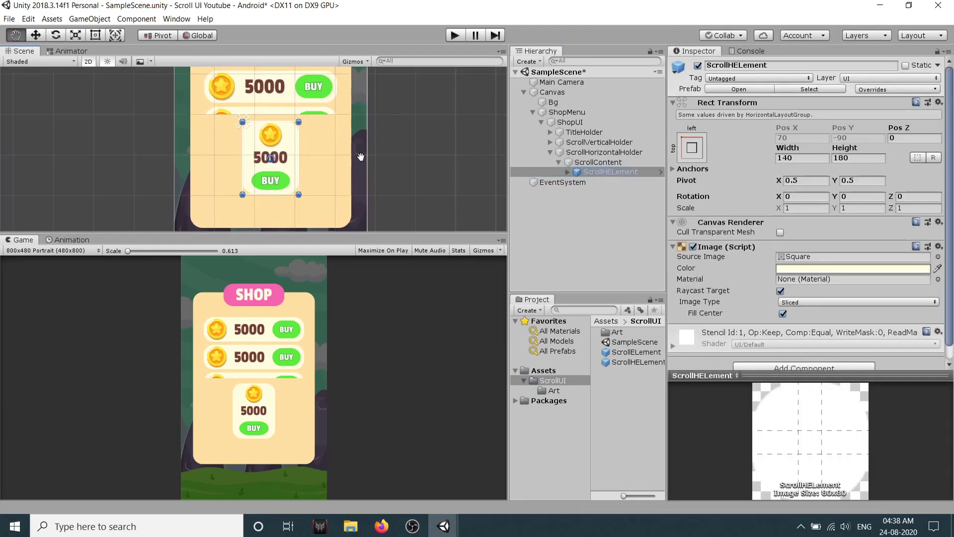
pyautogui.click(246, 136)
pyautogui.click(603, 171)
pyautogui.hotkey('ctrl', 'd')
pyautogui.hotkey('ctrl', 'd')
pyautogui.hotkey('ctrl', 'd')
pyautogui.hotkey('ctrl', 'd')
pyautogui.hotkey('ctrl', 'd')
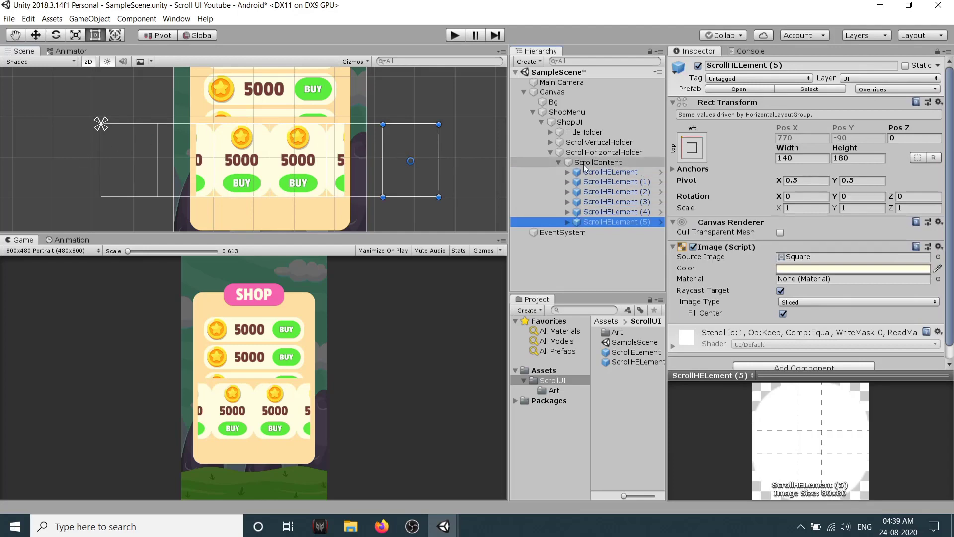
# Apply the left, vertical-stretch anchor preset to ScrollContent, including its pivot and position
pyautogui.click(624, 165)
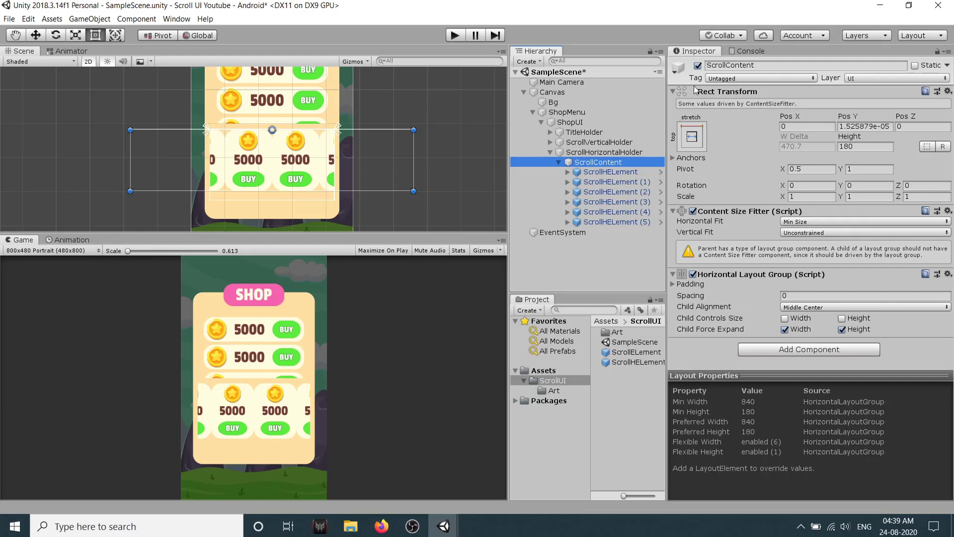
pyautogui.click(696, 137)
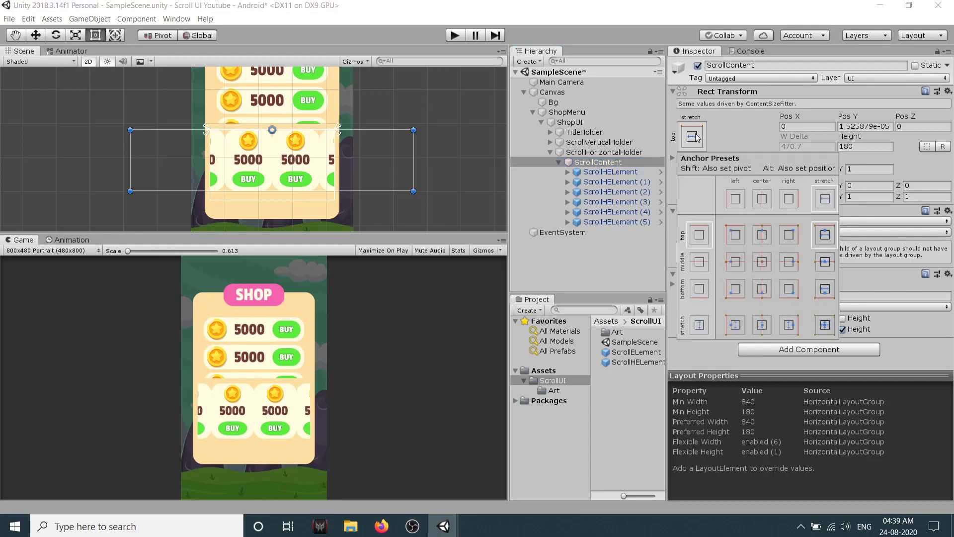
pyautogui.press('alt')
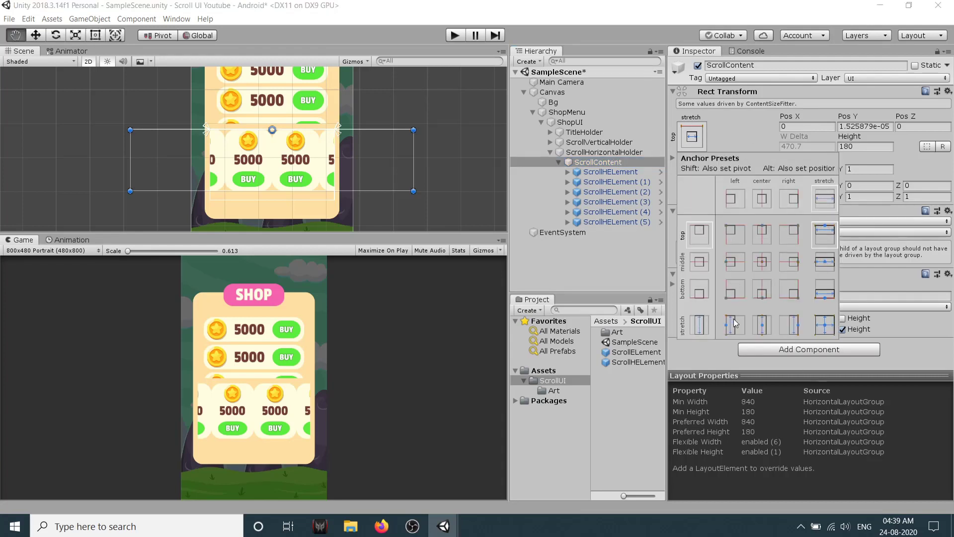
pyautogui.keyDown('alt'); pyautogui.keyDown('shift'); pyautogui.click(734, 326); pyautogui.keyUp('shift'); pyautogui.keyUp('alt')
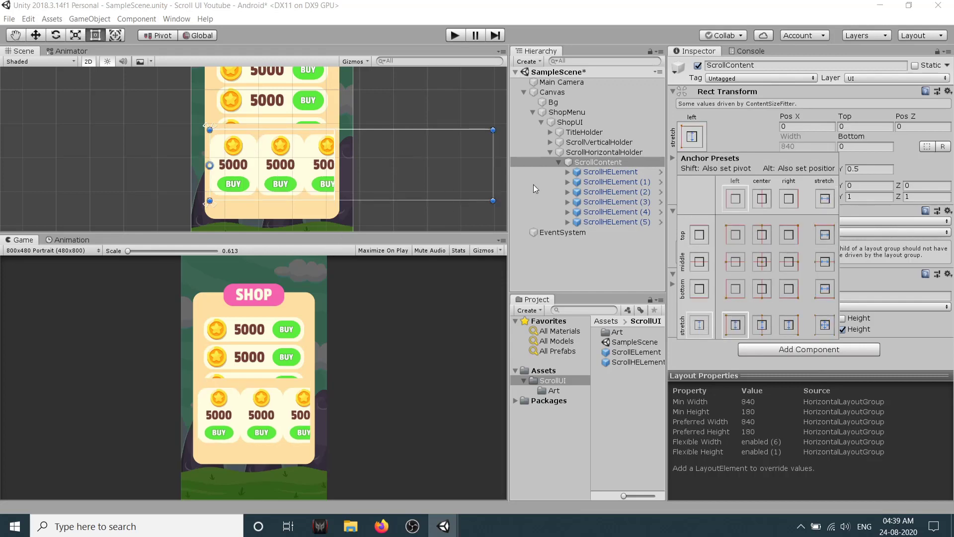
pyautogui.click(600, 165)
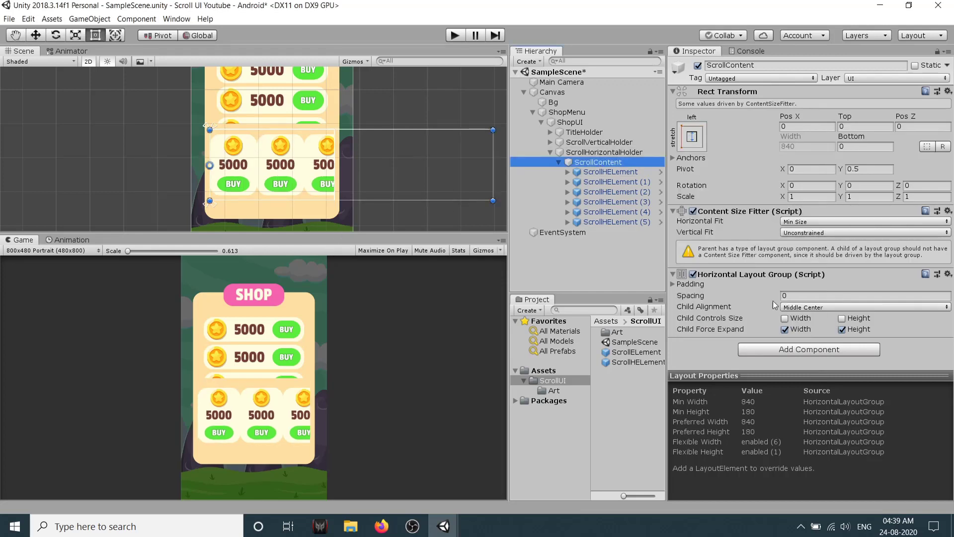
# Set the ScrollContent's Horizontal Layout Group spacing to 10, with left and right padding of 10 each
pyautogui.click(673, 284)
pyautogui.scroll(-2, 840, 289)
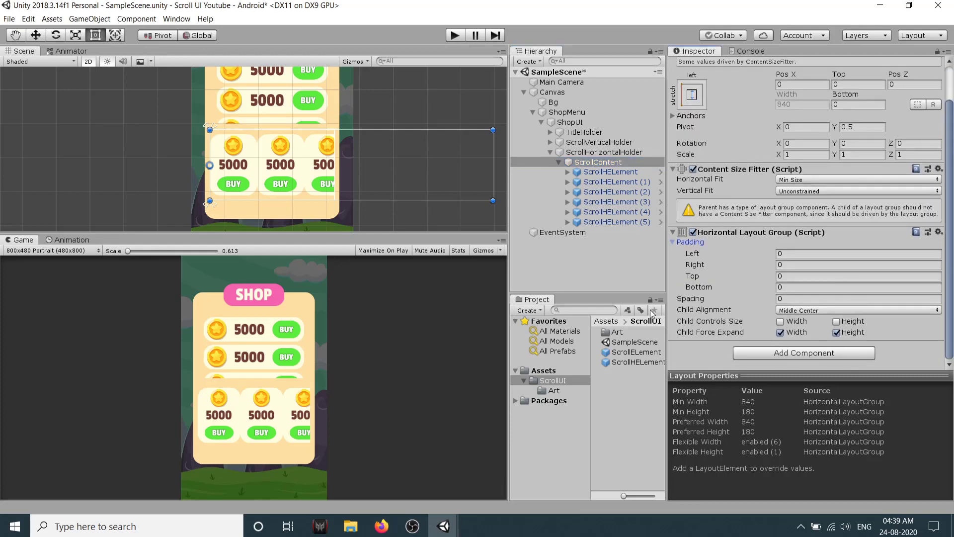
pyautogui.click(804, 298)
pyautogui.write('10')
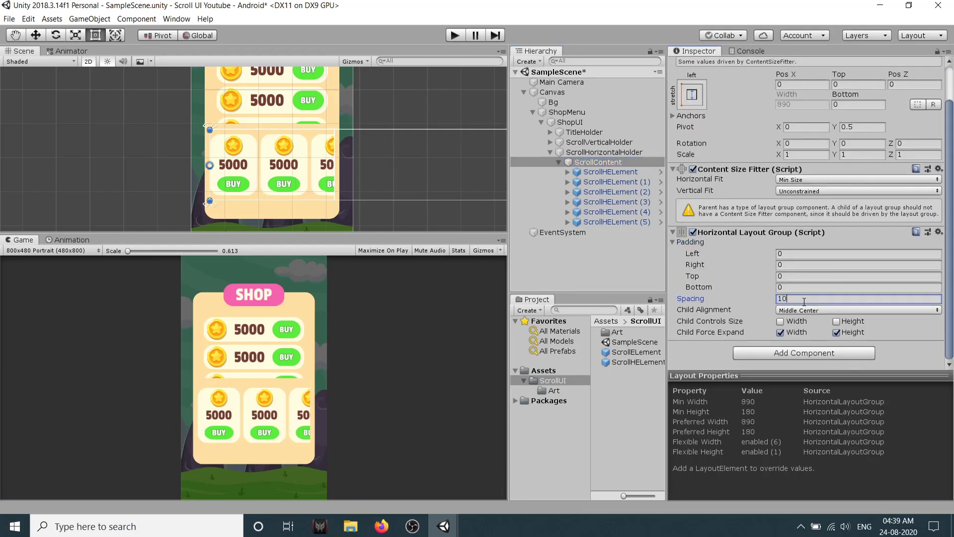
pyautogui.click(793, 255)
pyautogui.write('10')
pyautogui.click(791, 265)
pyautogui.write('10')
# Zoom out the Scene view to show the whole shop and enlarge the Game view beneath it
pyautogui.scroll(-14, 326, 162)
pyautogui.moveTo(327, 161); pyautogui.dragTo(307, 155, button='middle')
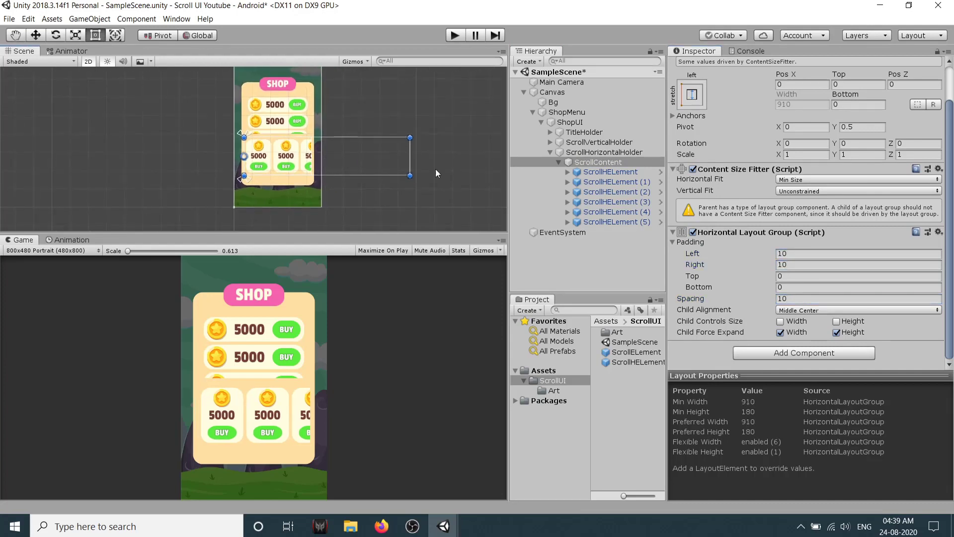
pyautogui.moveTo(424, 232); pyautogui.dragTo(423, 183)
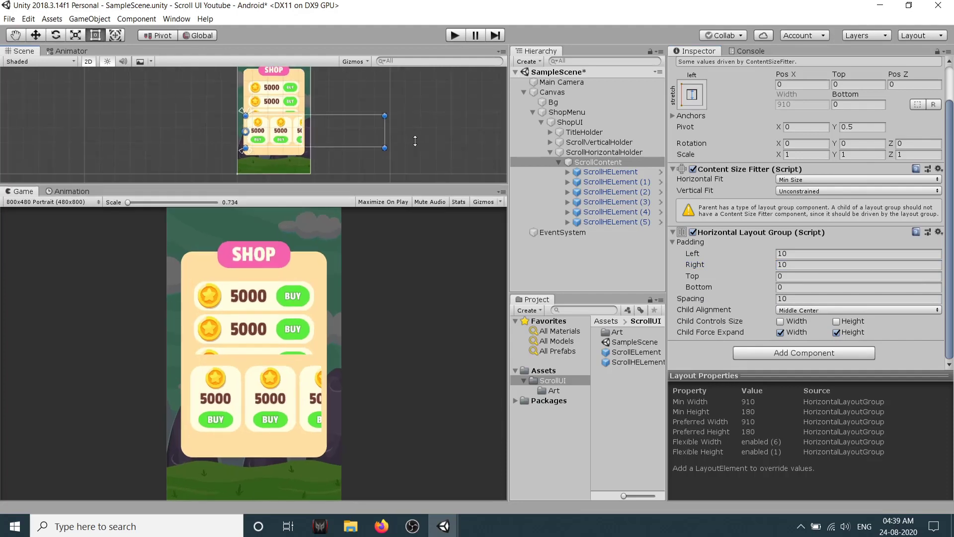
# Collapse ScrollContent and ScrollHorizontalHolder in the hierarchy, clear the selection and save the scene
pyautogui.click(559, 162)
pyautogui.click(550, 152)
pyautogui.click(594, 151)
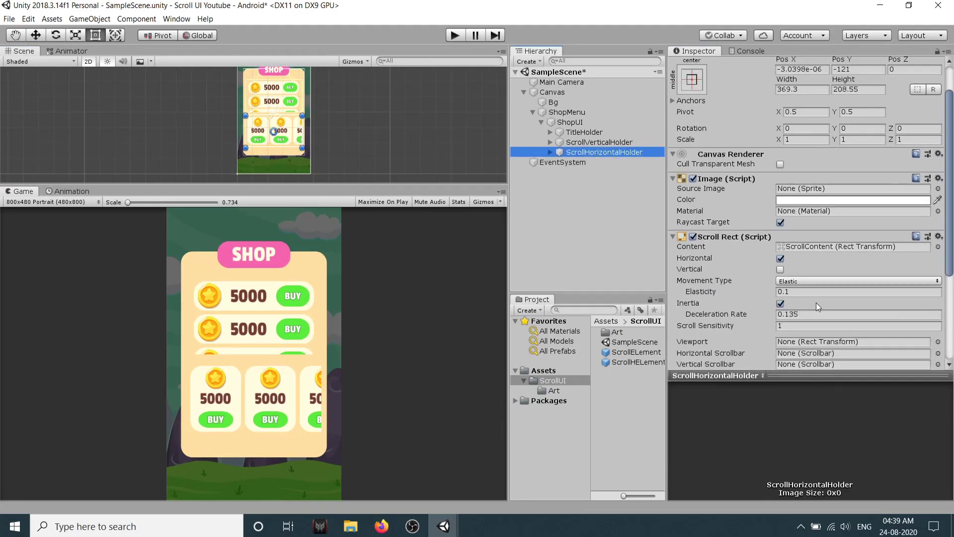
pyautogui.scroll(-3, 821, 299)
pyautogui.click(631, 227)
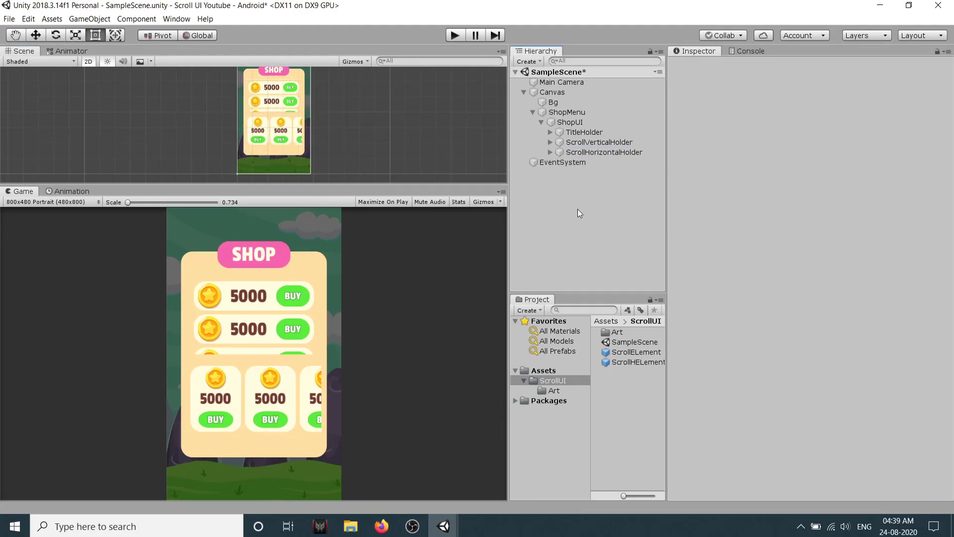
pyautogui.hotkey('ctrl', 's')
# Run the scene, test scrolling the vertical list up and down and the horizontal list sideways, and stop playback
pyautogui.click(453, 36)
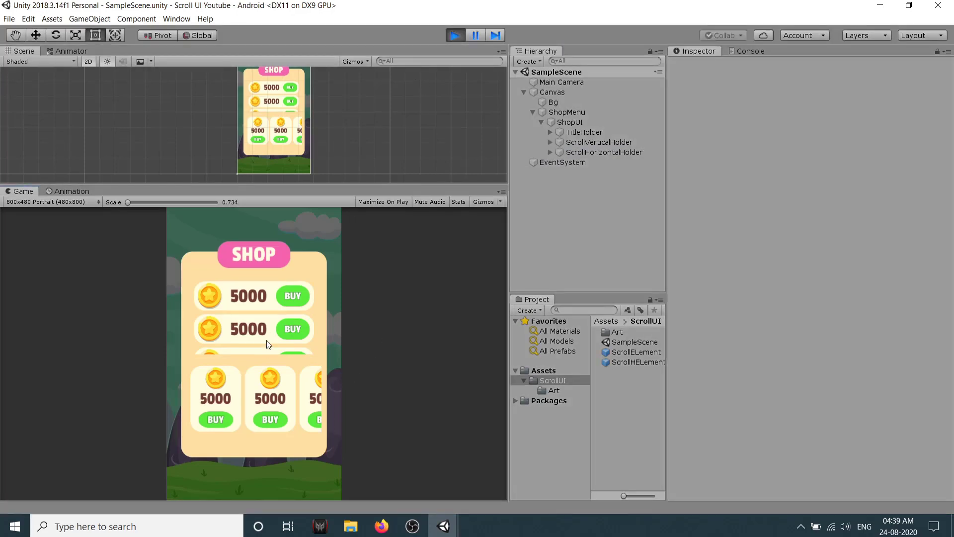
pyautogui.moveTo(266, 340)
pyautogui.mouseDown()
pyautogui.moveTo(284, 296)
pyautogui.moveTo(287, 221)
pyautogui.moveTo(280, 334)
pyautogui.mouseUp()
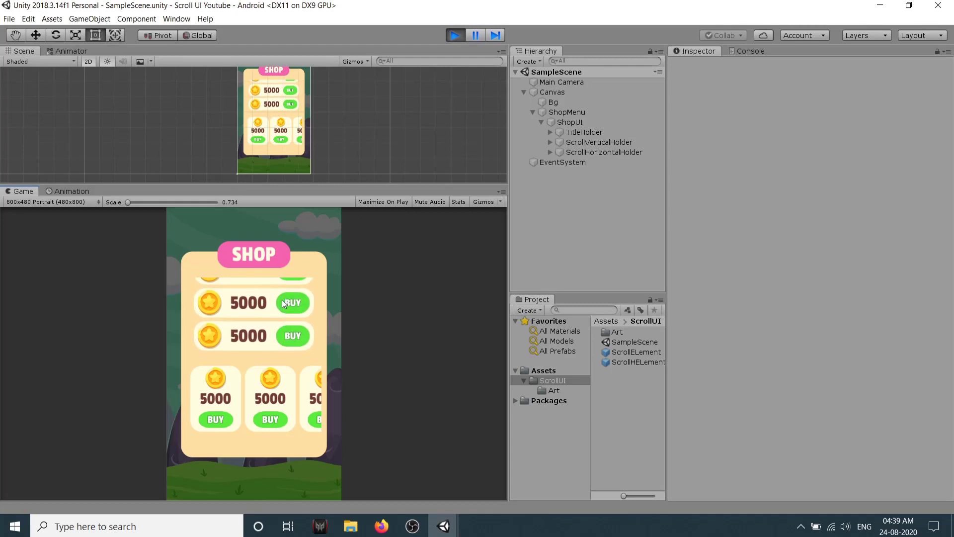
pyautogui.moveTo(282, 299); pyautogui.dragTo(218, 409)
pyautogui.moveTo(279, 409); pyautogui.dragTo(164, 430)
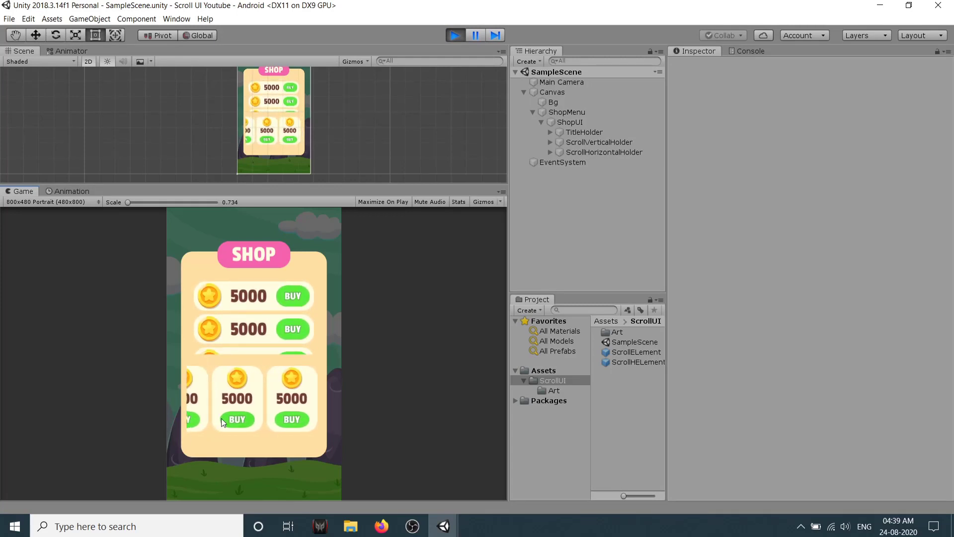
pyautogui.moveTo(222, 418); pyautogui.dragTo(360, 431)
pyautogui.moveTo(260, 414); pyautogui.dragTo(303, 414)
pyautogui.moveTo(286, 323); pyautogui.dragTo(308, 251)
pyautogui.moveTo(291, 308); pyautogui.dragTo(242, 411)
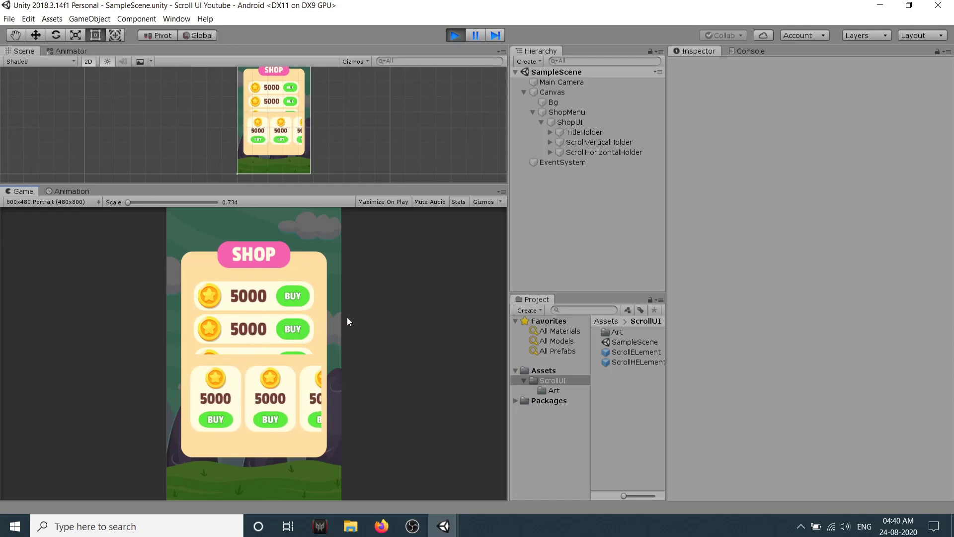
pyautogui.moveTo(242, 343); pyautogui.dragTo(288, 486)
pyautogui.moveTo(248, 411); pyautogui.dragTo(175, 405)
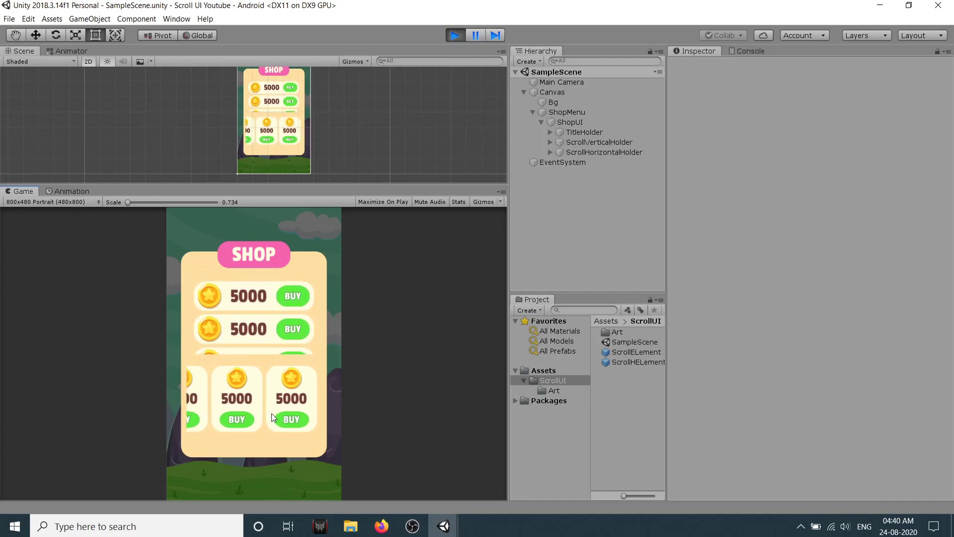
pyautogui.click(454, 35)
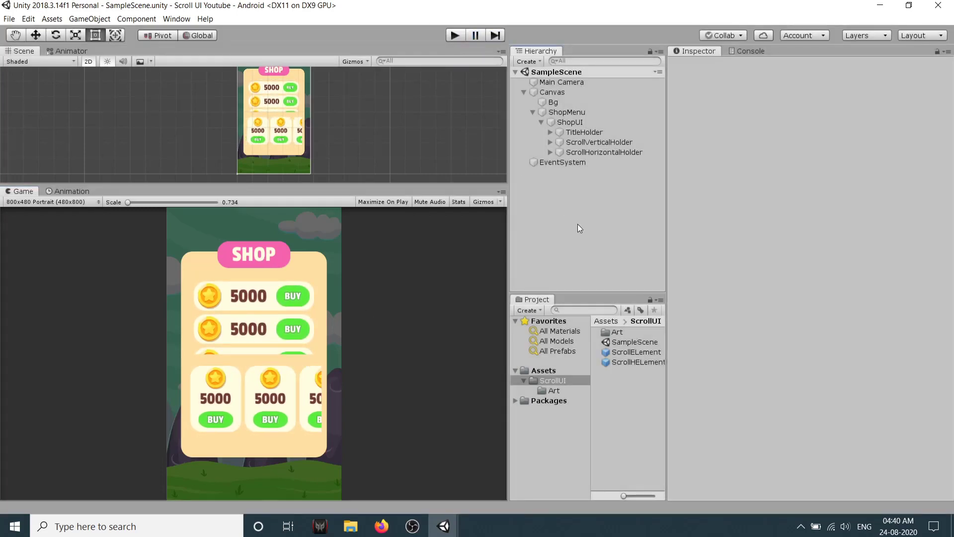